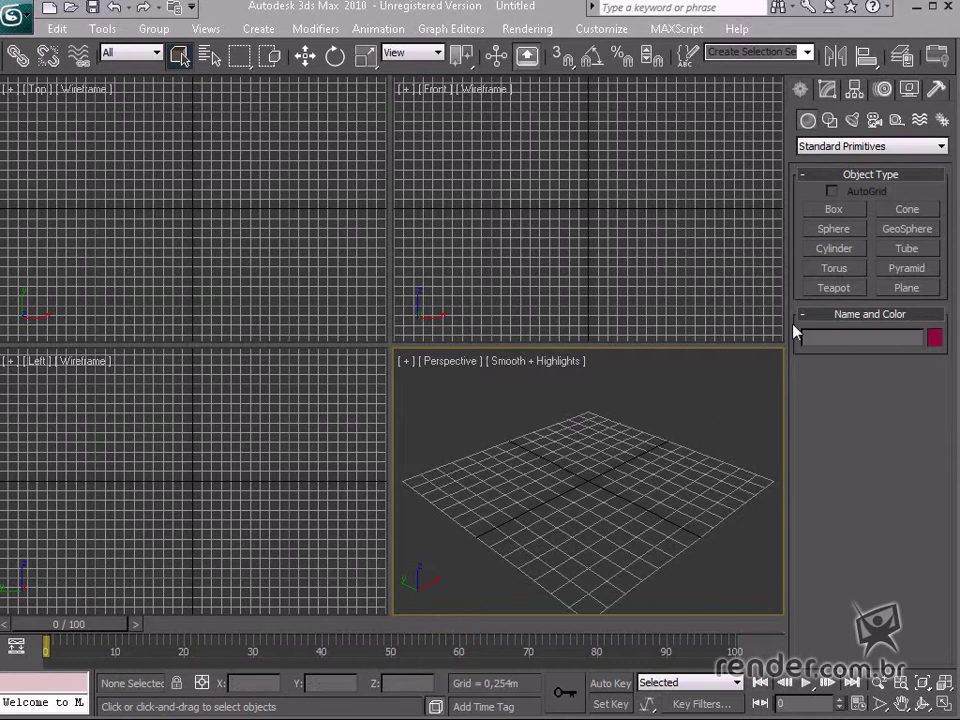
Draw a 1,9m × 1,81m × 1,536m box on the grid in the Perspective view
left_click(833, 210)
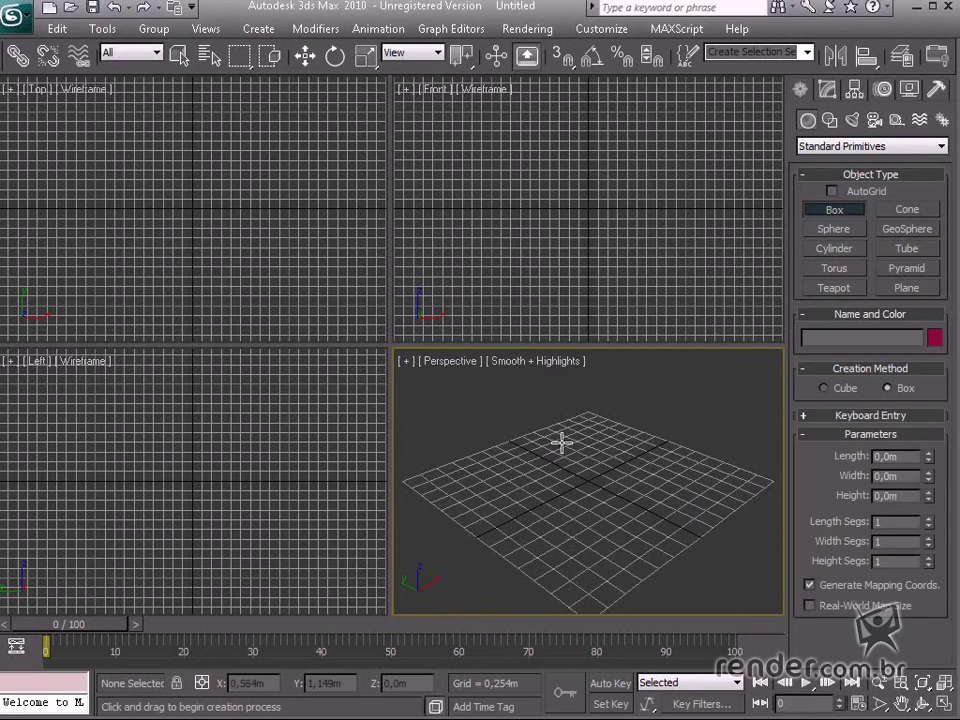
left_click_drag(585, 449, 555, 532)
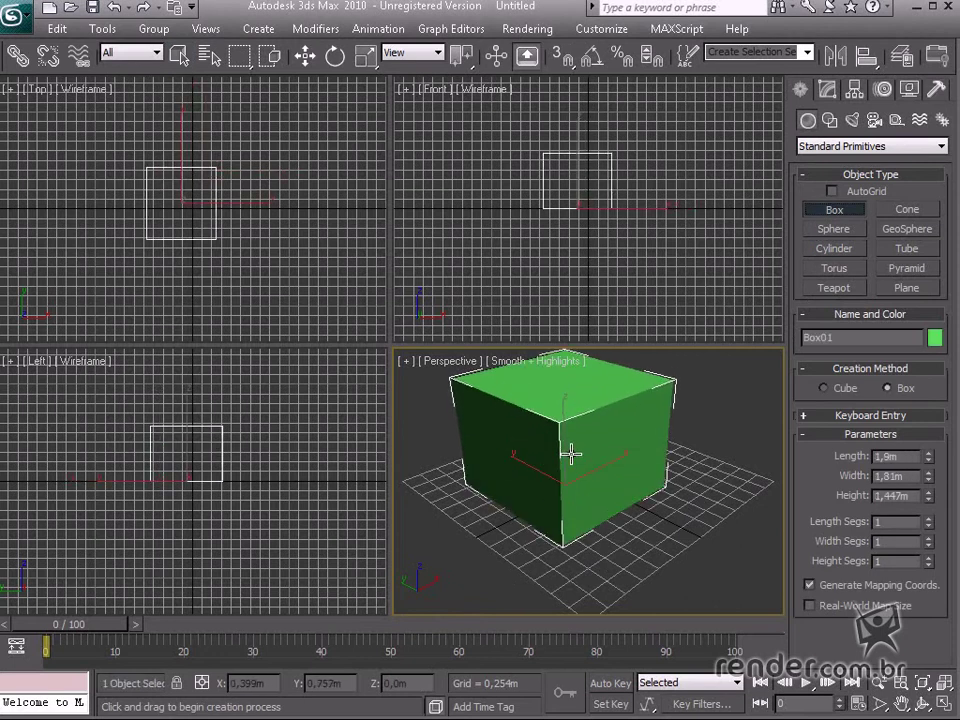
left_click(580, 462)
middle_click_drag(599, 486, 606, 523, "alt")
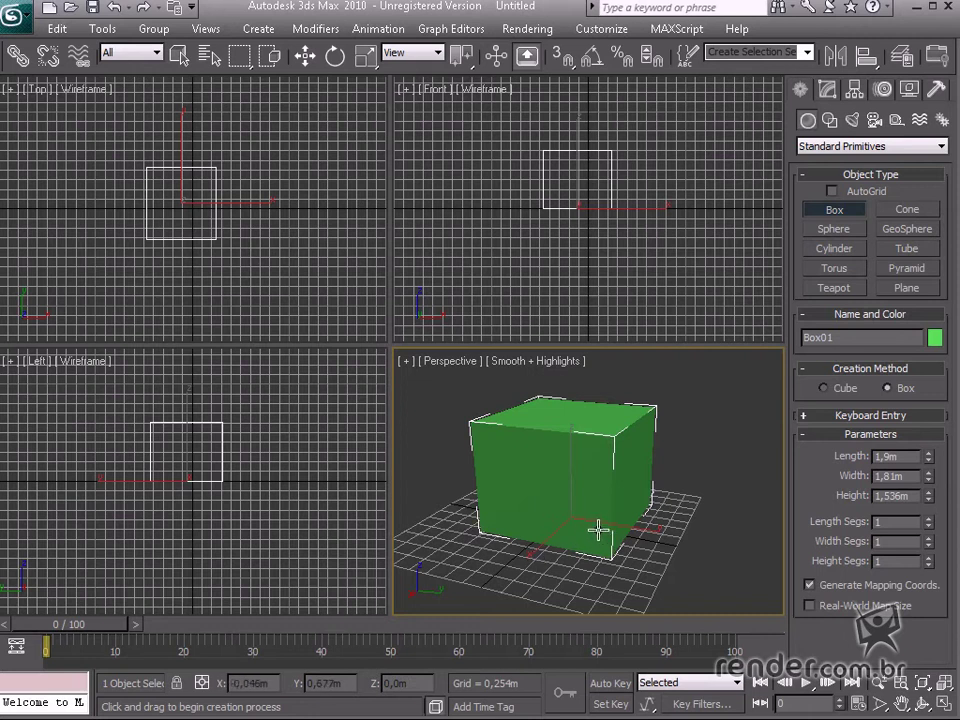
Maximize the Perspective view and drag Box01 far right along its Y axis with Select and Move
key("alt+w")
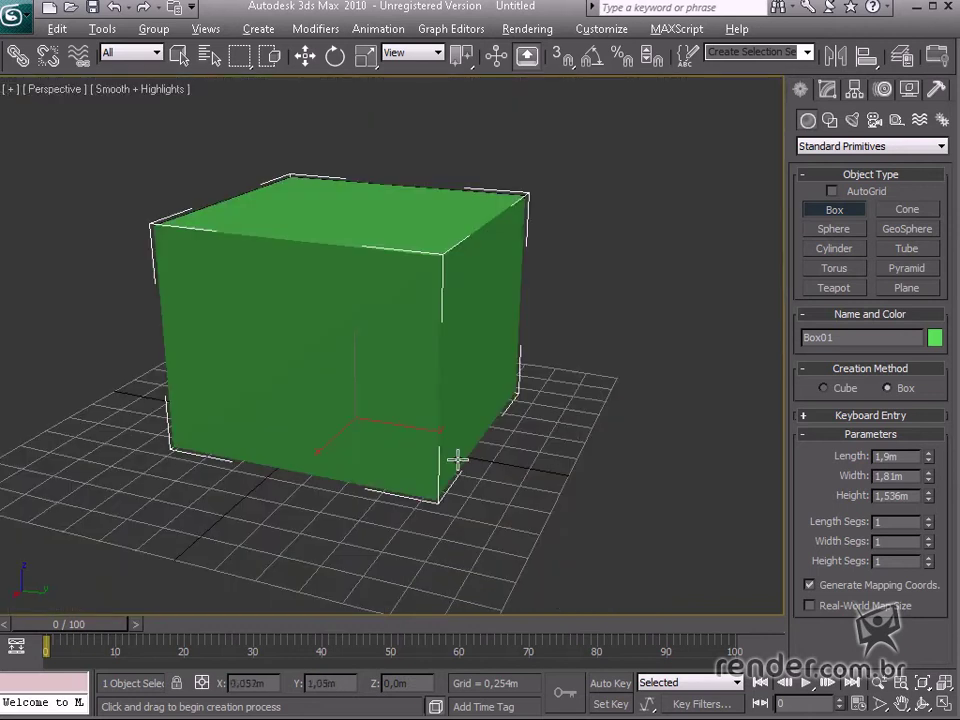
left_click(312, 62)
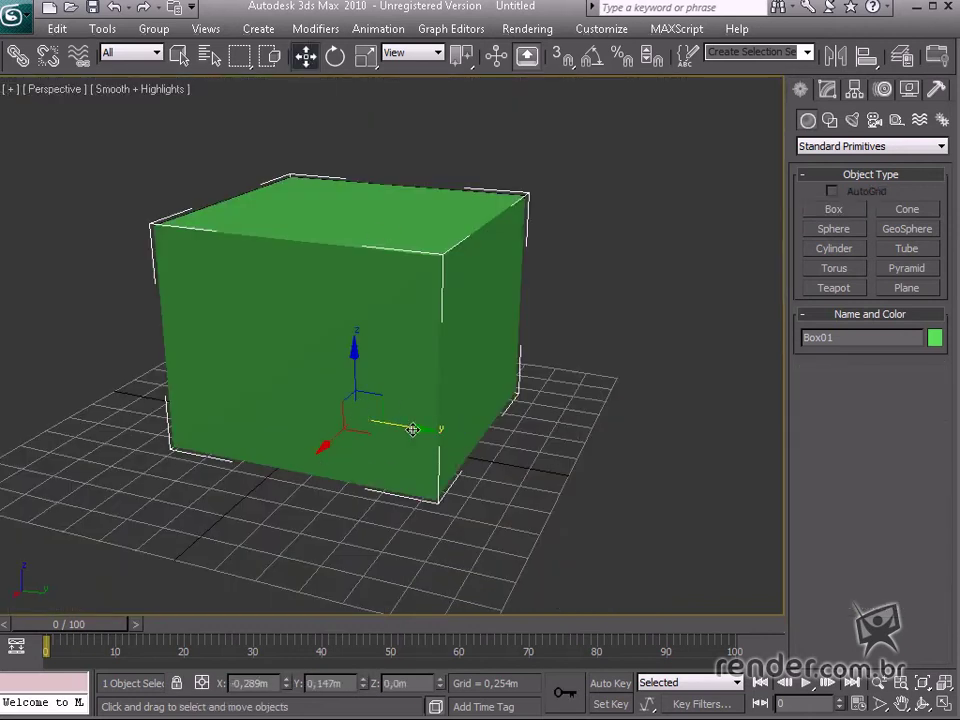
left_click_drag(409, 426, 422, 431)
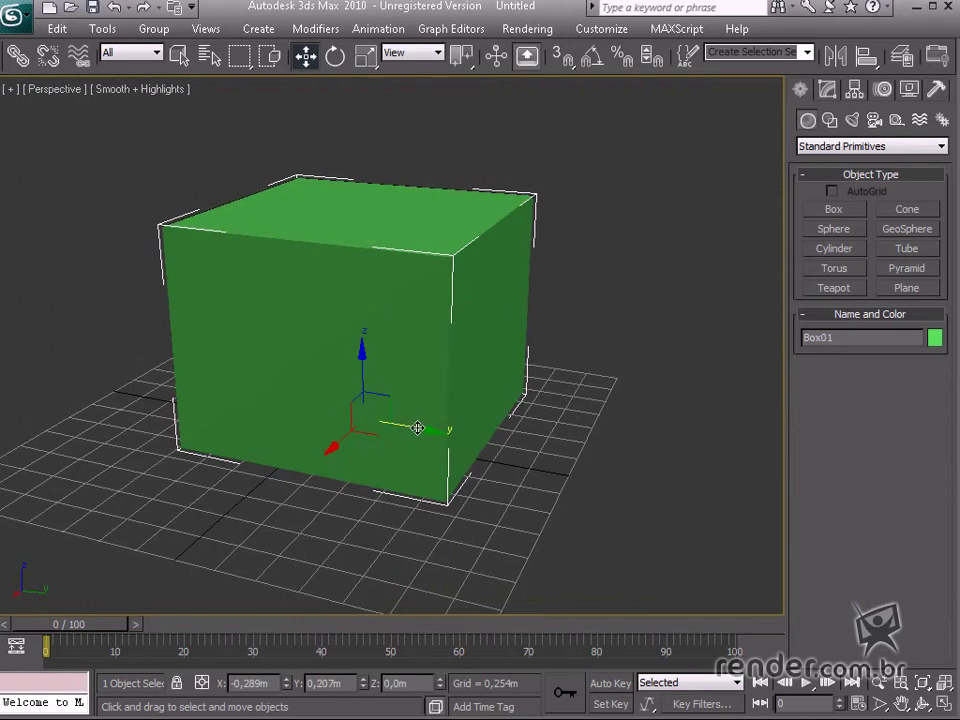
scroll(517, 323, "down", 10)
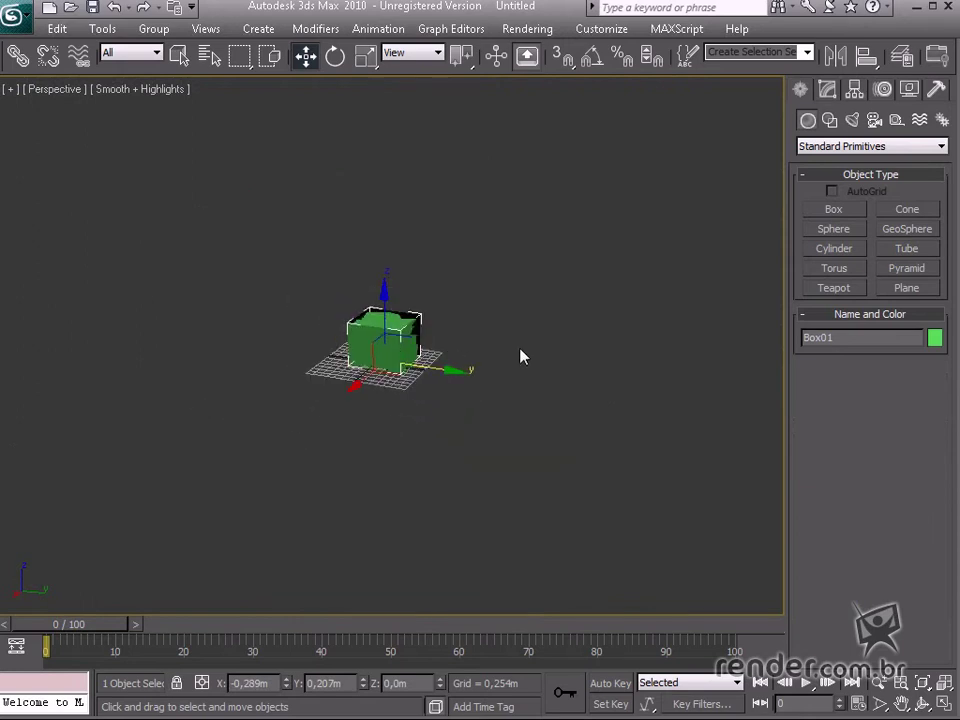
scroll(430, 421, "up", 10)
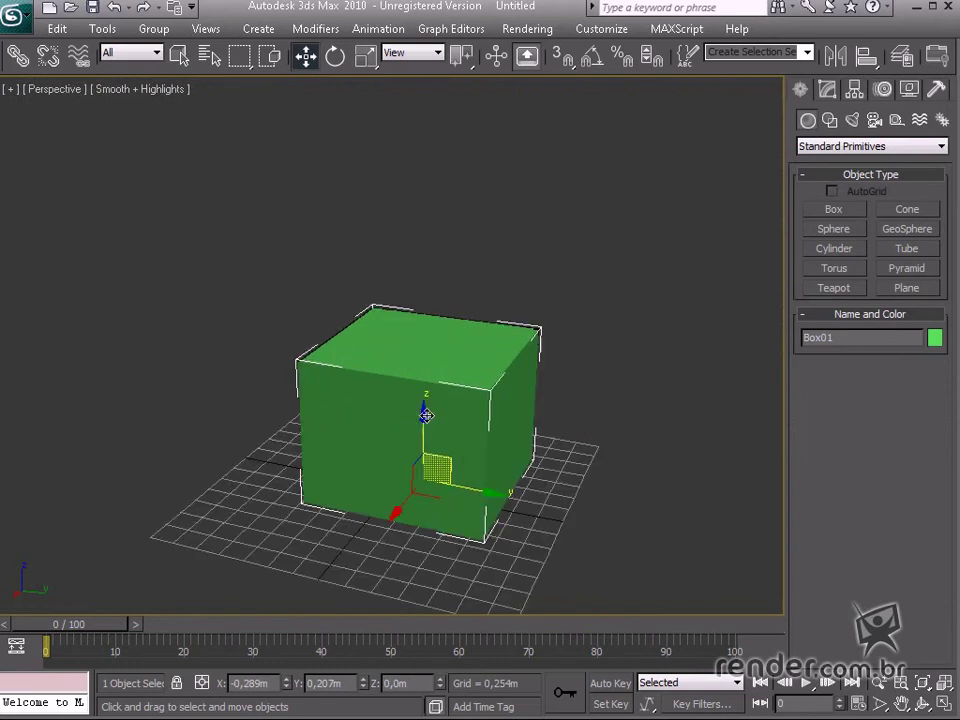
left_click_drag(483, 493, 630, 518)
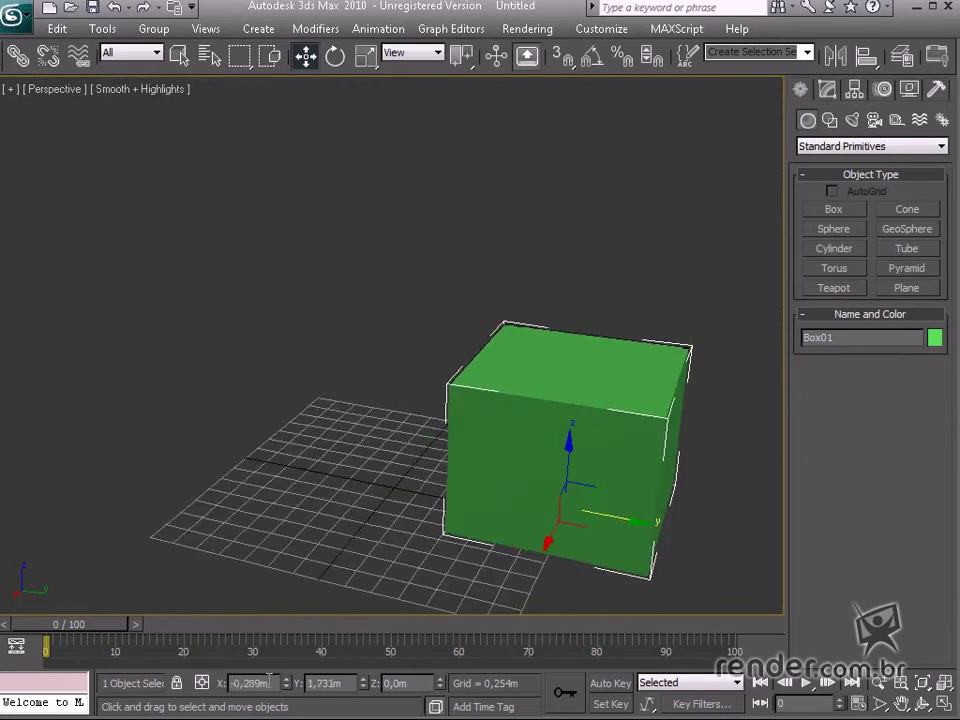
left_click_drag(269, 679, 83, 689)
Enter 0 for the box's X and Y position values
type("0")
key("Tab")
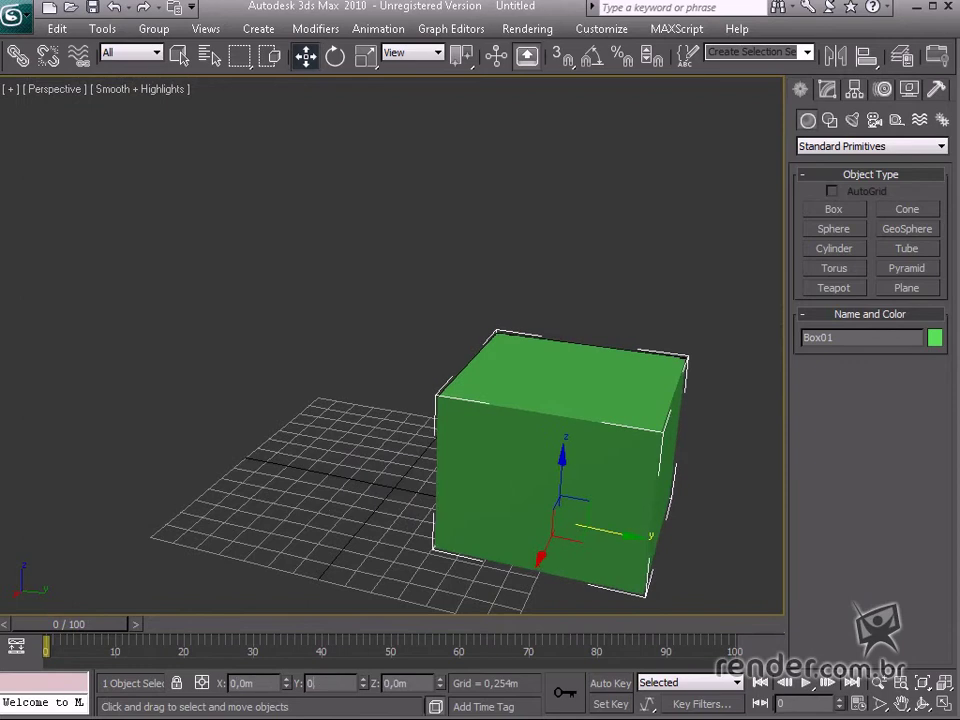
type("0")
Test moving the box along Y and X with the gizmo, undoing the moves
key("Return")
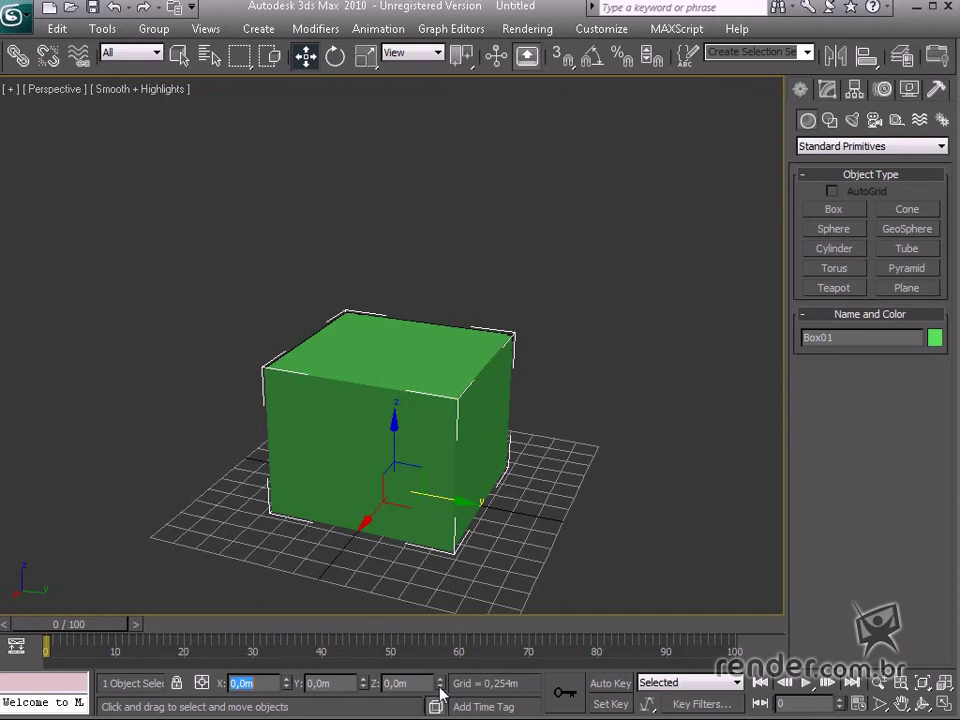
mouse_move(408, 498)
middle_mouse_down("alt")
mouse_move(426, 375)
mouse_move(421, 508)
mouse_move(401, 506)
middle_mouse_up("alt")
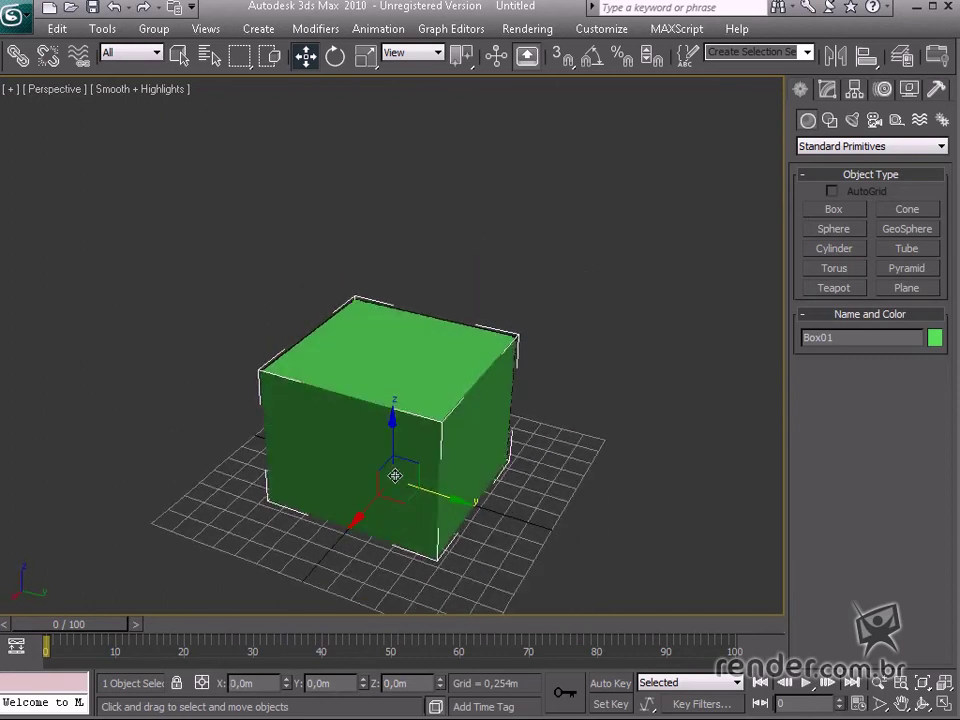
left_click_drag(446, 495, 491, 495)
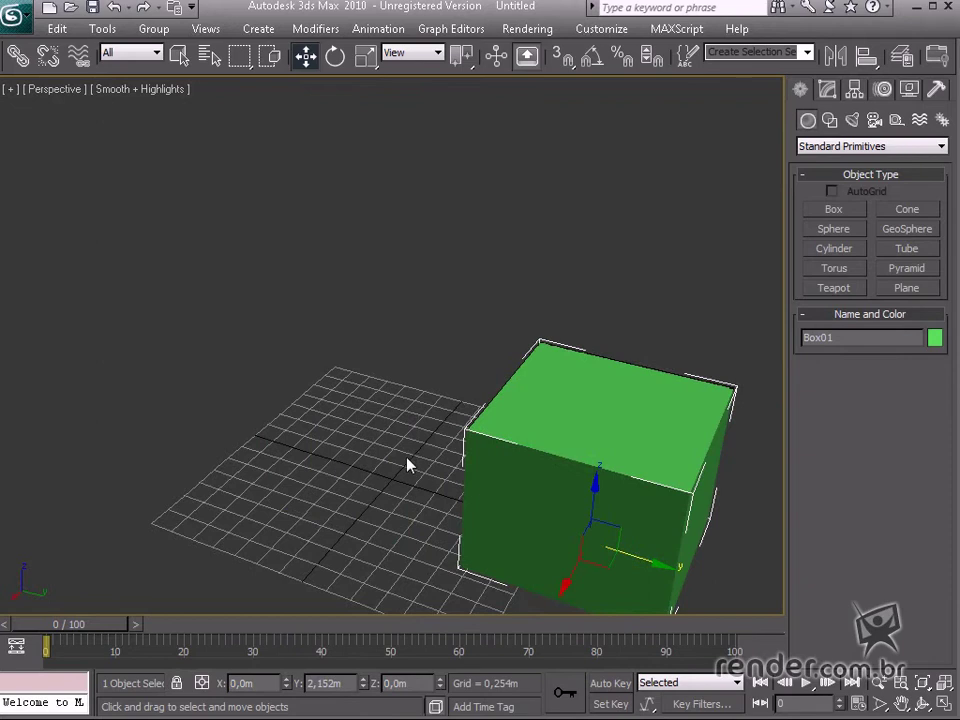
key("ctrl+z")
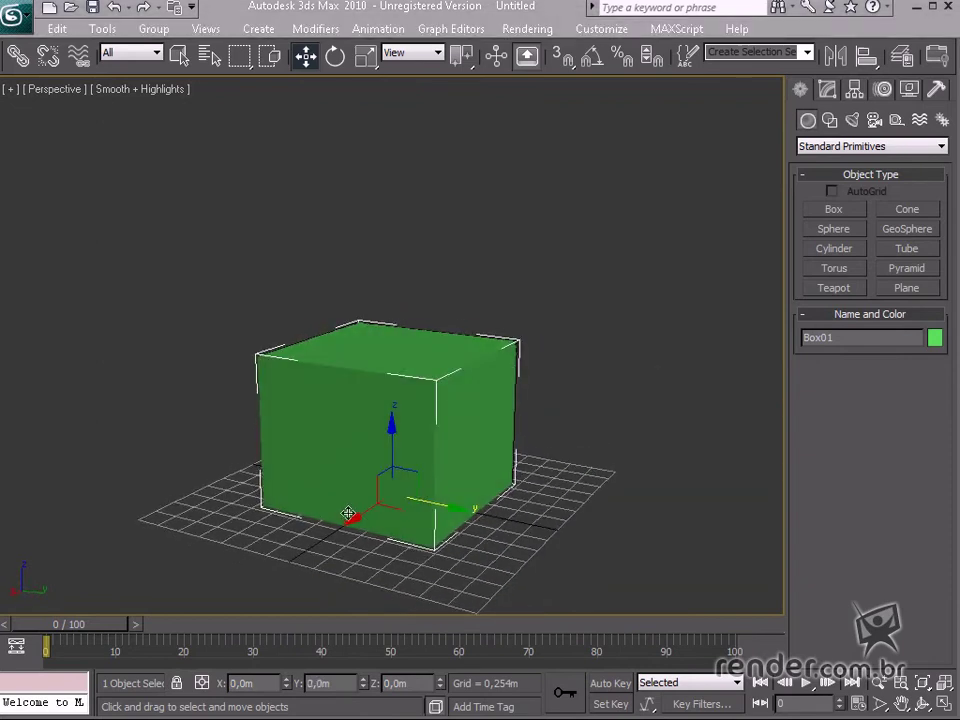
left_click_drag(358, 518, 409, 499)
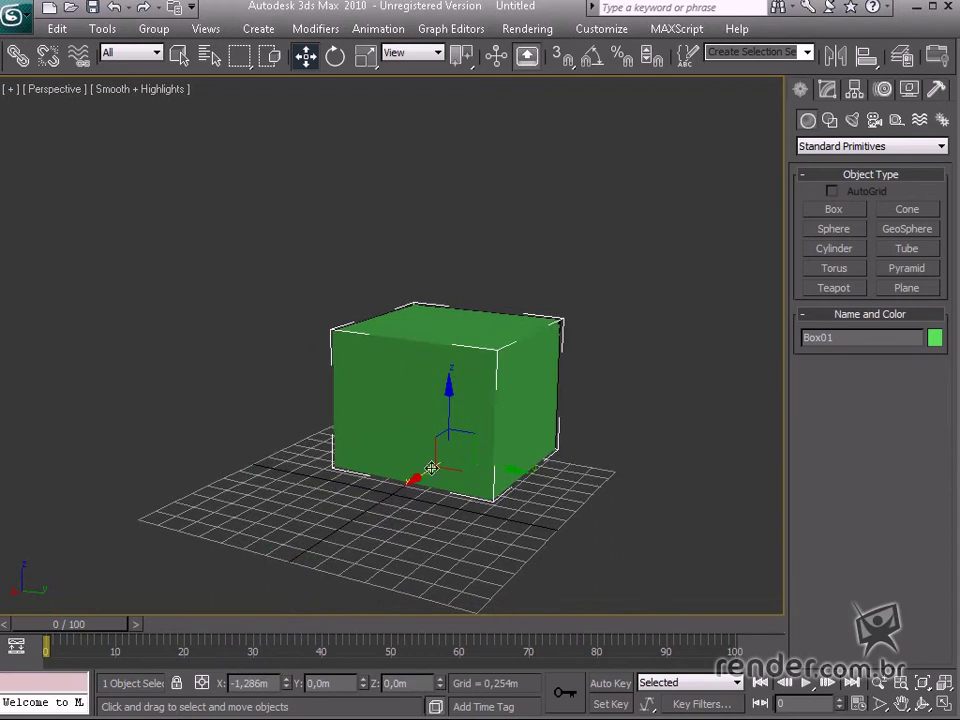
left_click_drag(429, 470, 430, 521)
Set the Y position to 0,0m, then test a Z move and undo it
left_click(338, 683)
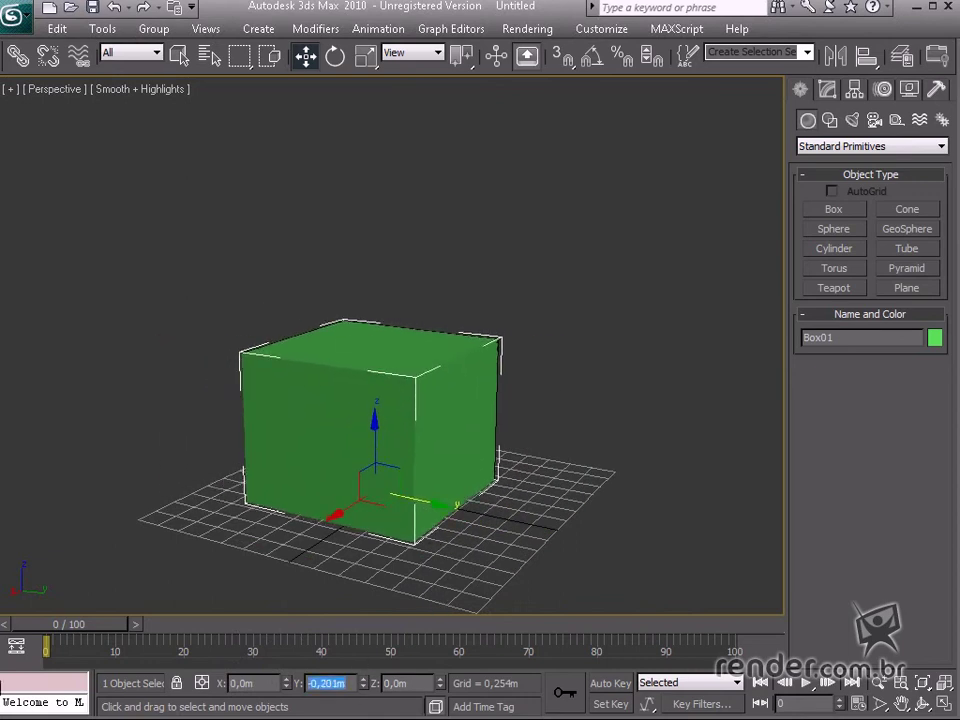
type("0")
key("Return")
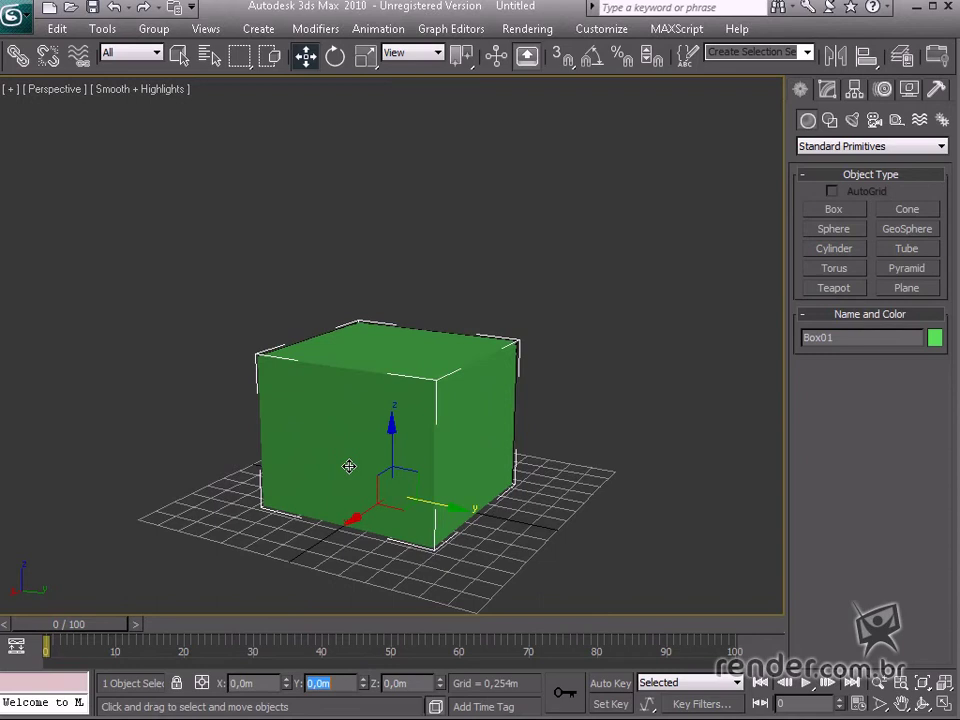
left_click_drag(349, 466, 403, 573)
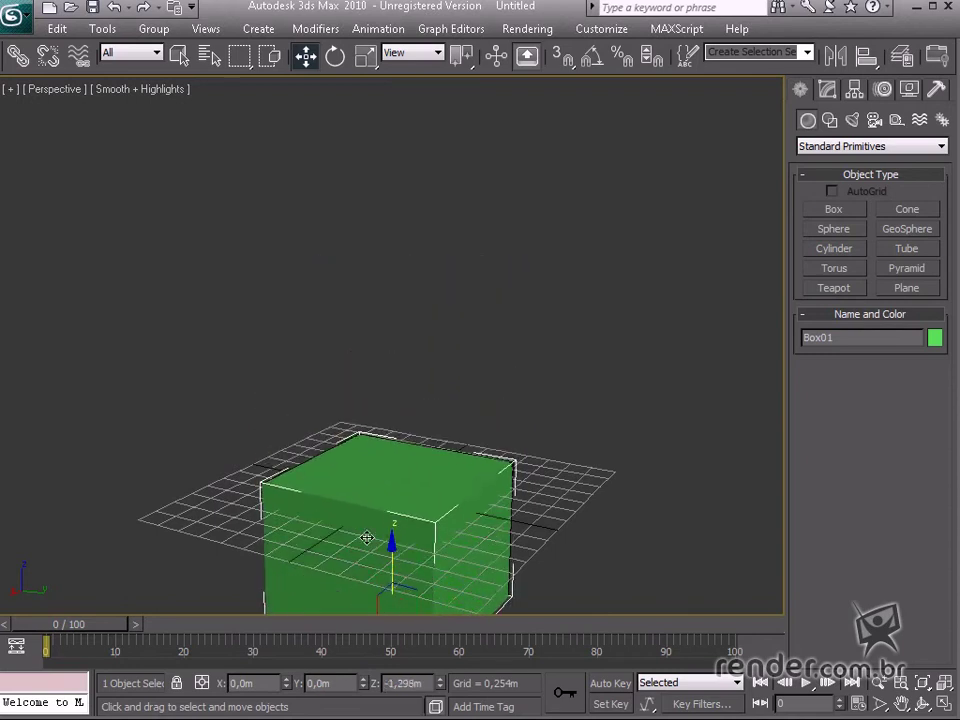
key("ctrl+z")
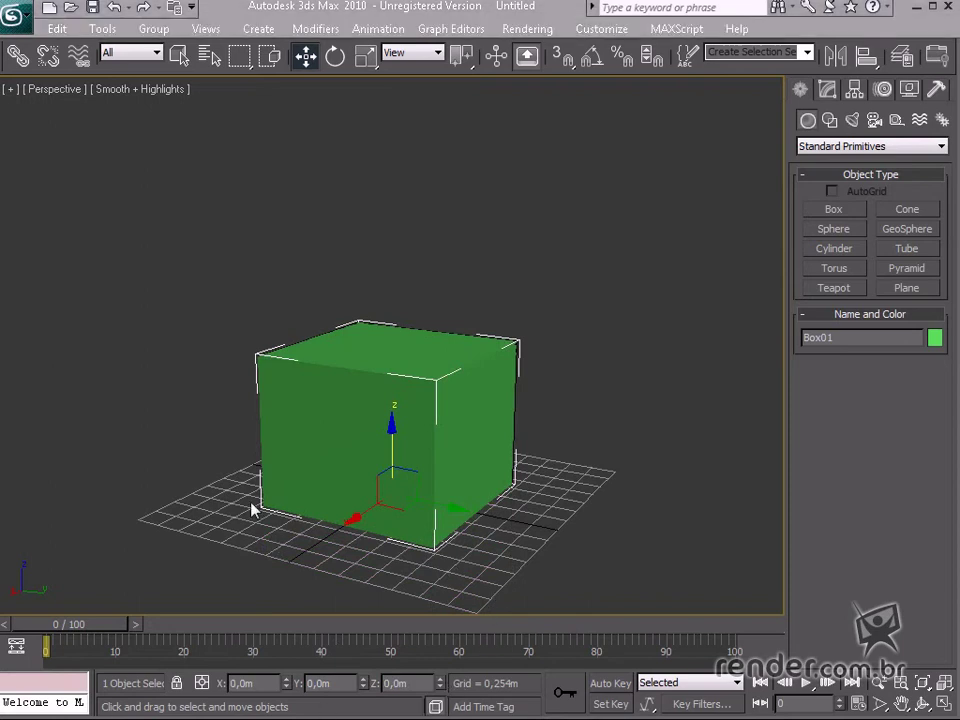
middle_click_drag(386, 506, 359, 515, "alt")
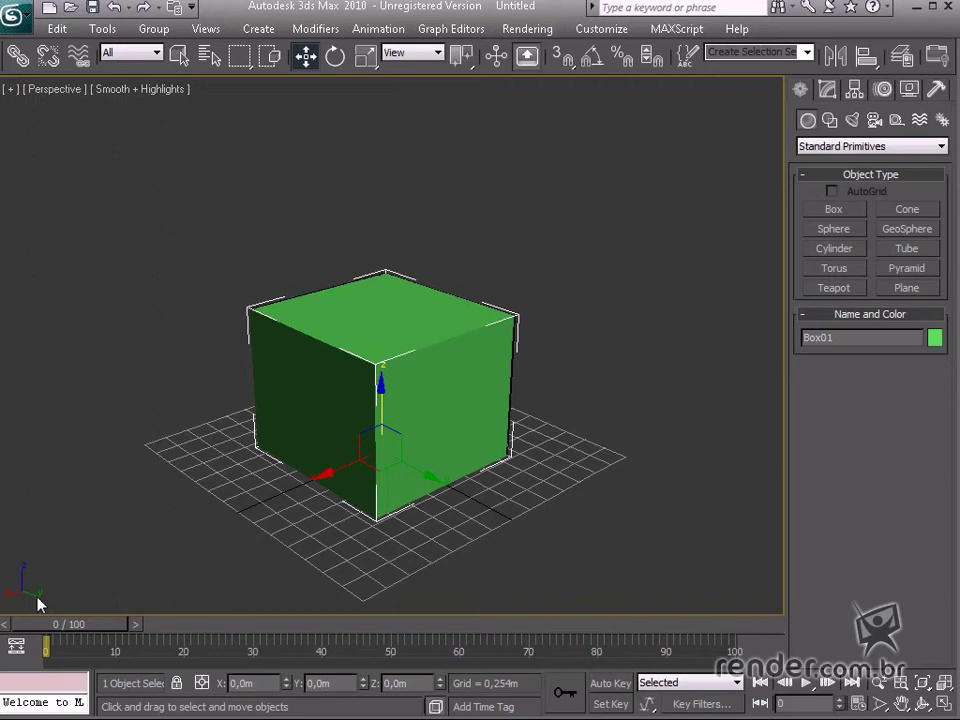
Return to the four-view layout, make the Front view active and pan it slightly
key("alt+w")
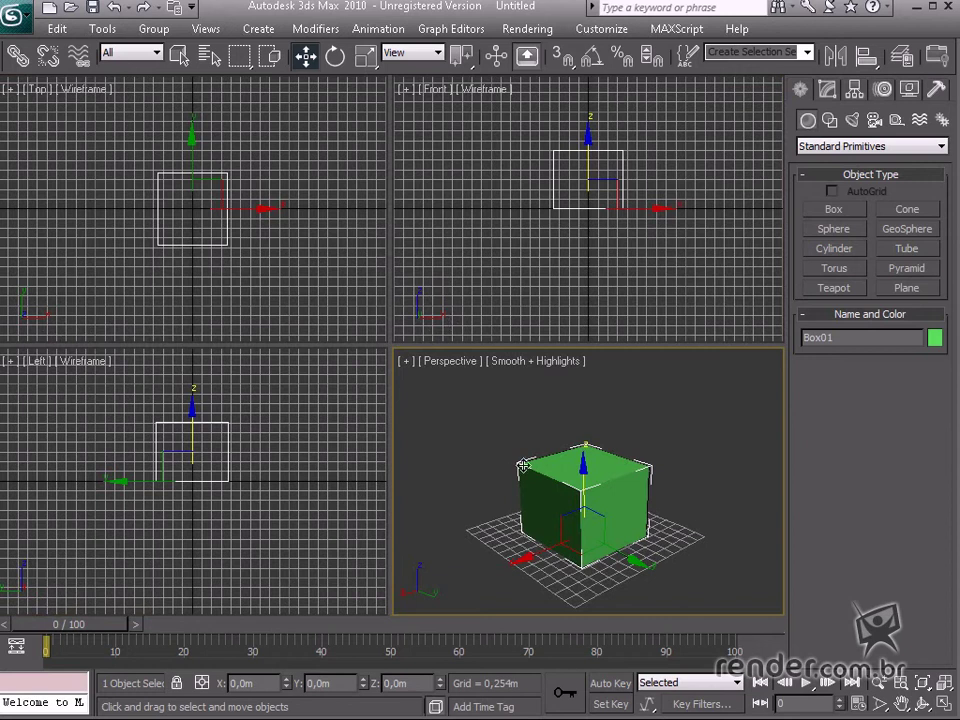
right_click(607, 256)
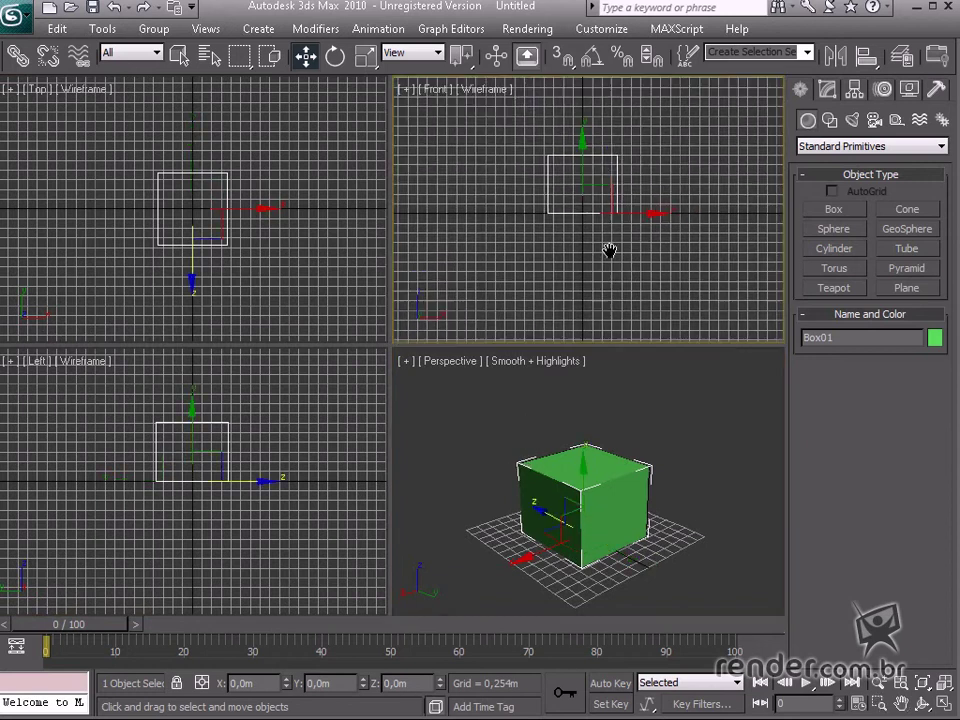
scroll(609, 256, "up", 5)
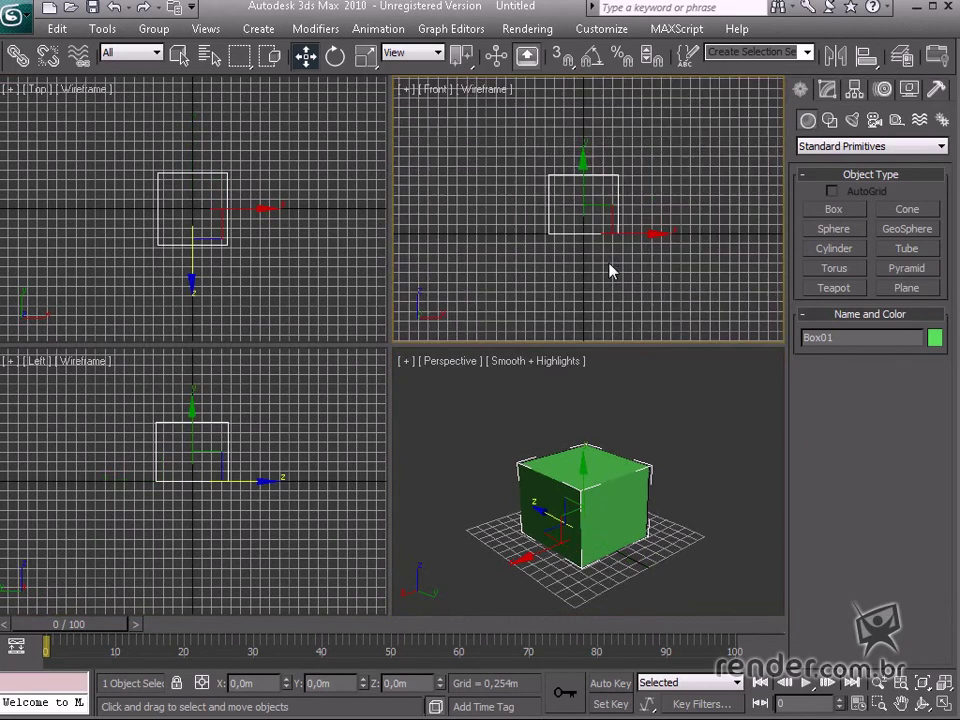
middle_click_drag(613, 276, 605, 261)
Nudge the box to about X -0,212m, then maximize and slightly orbit the Perspective view
middle_click_drag(623, 506, 609, 491)
mouse_move(621, 559)
left_mouse_down()
mouse_move(570, 515)
mouse_move(624, 553)
left_mouse_up()
left_click_drag(544, 558, 531, 543)
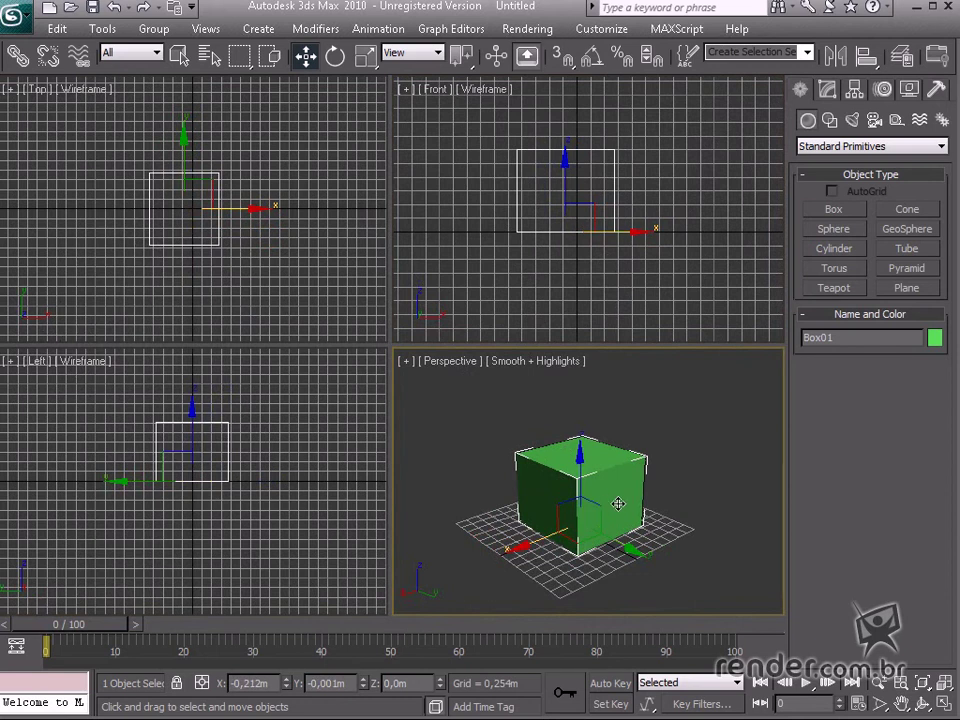
middle_click_drag(617, 506, 604, 492)
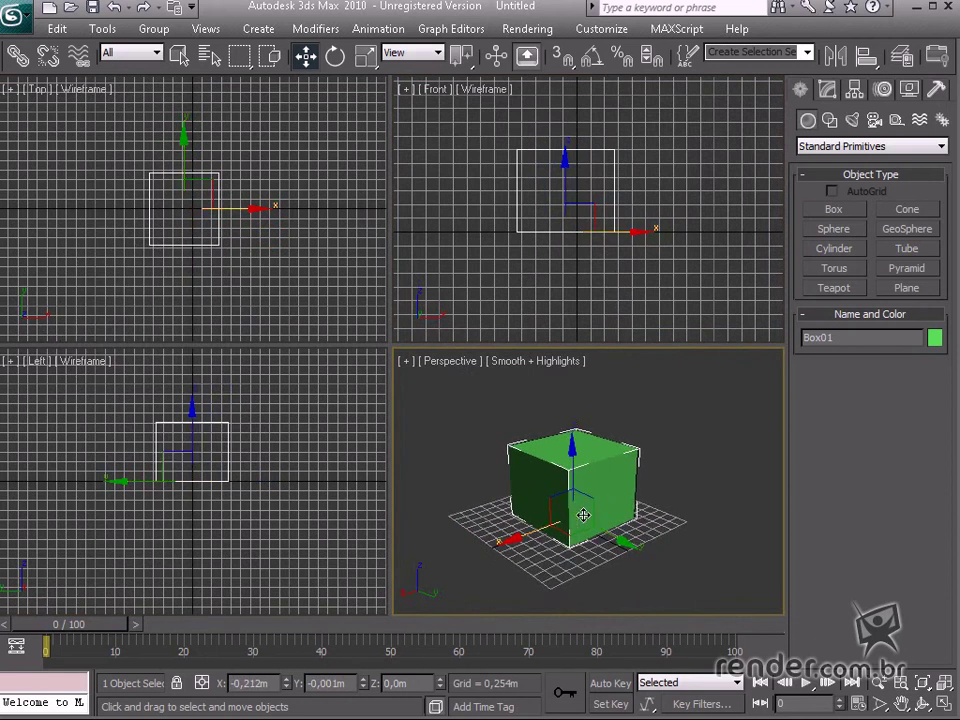
key("alt+w")
mouse_move(430, 492)
middle_mouse_down("alt")
mouse_move(399, 486)
mouse_move(411, 495)
middle_mouse_up("alt")
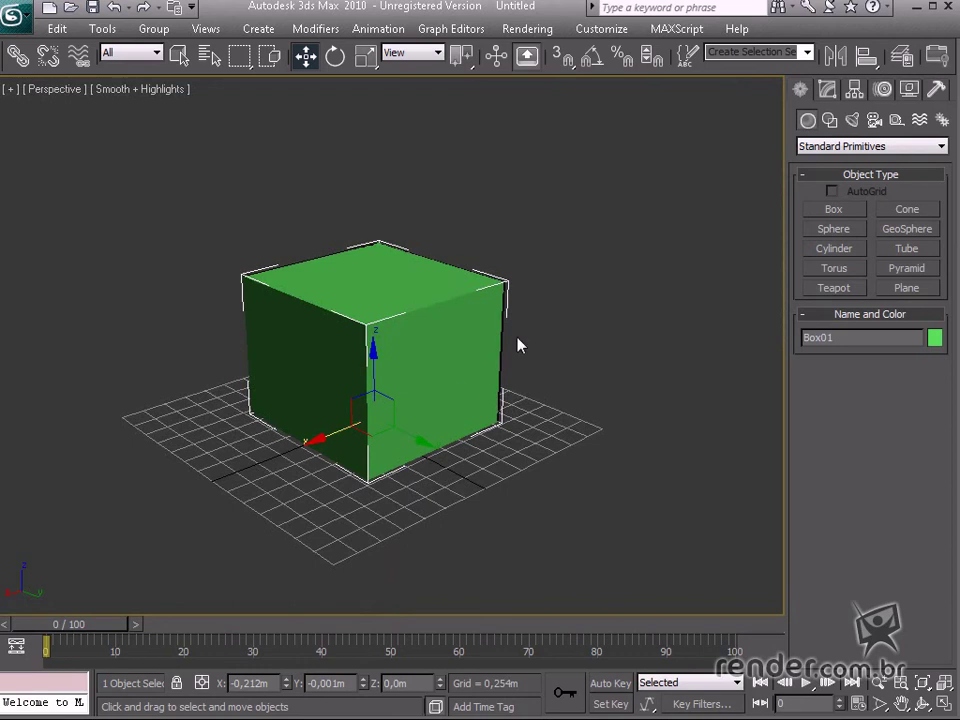
Switch from Select Object to Select and Move and lift Box01 along its Z axis
left_click(181, 57)
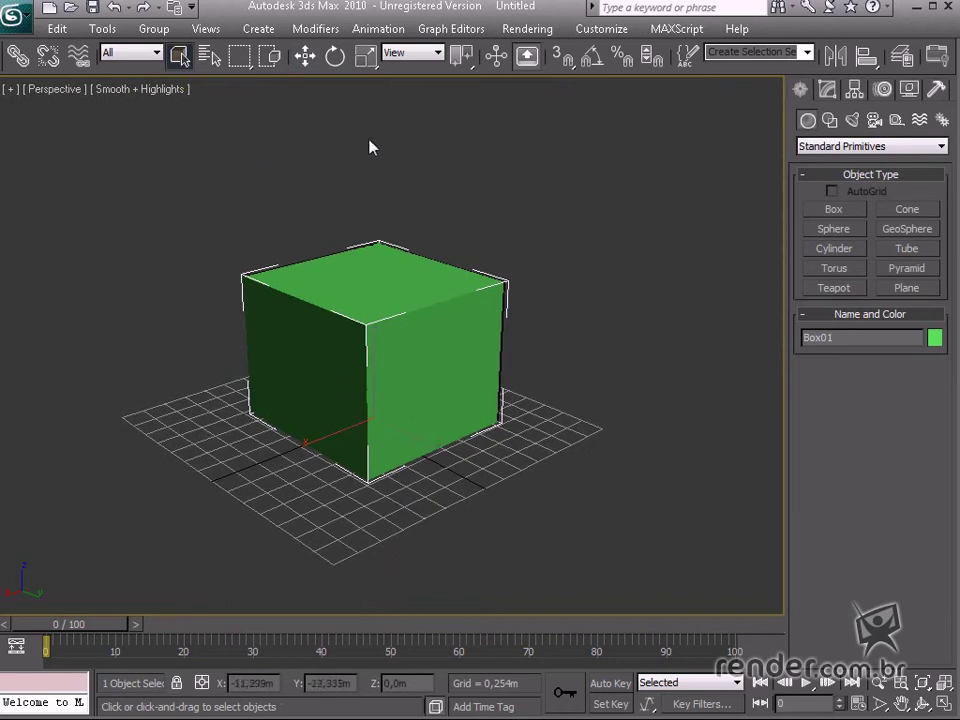
left_click(304, 58)
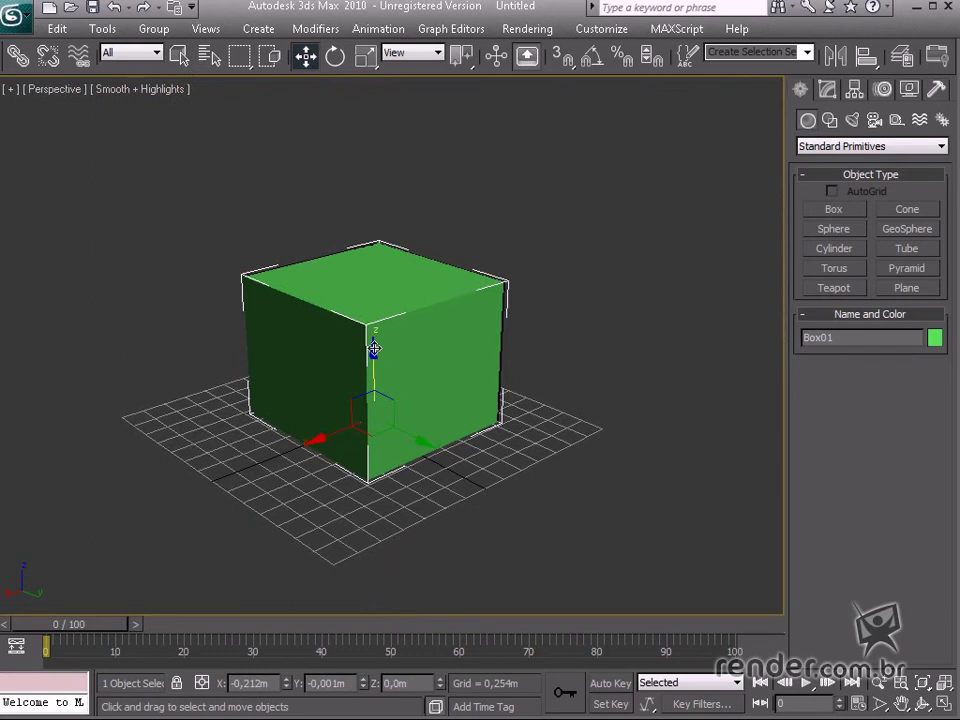
left_click_drag(373, 347, 411, 342)
left_click(335, 56)
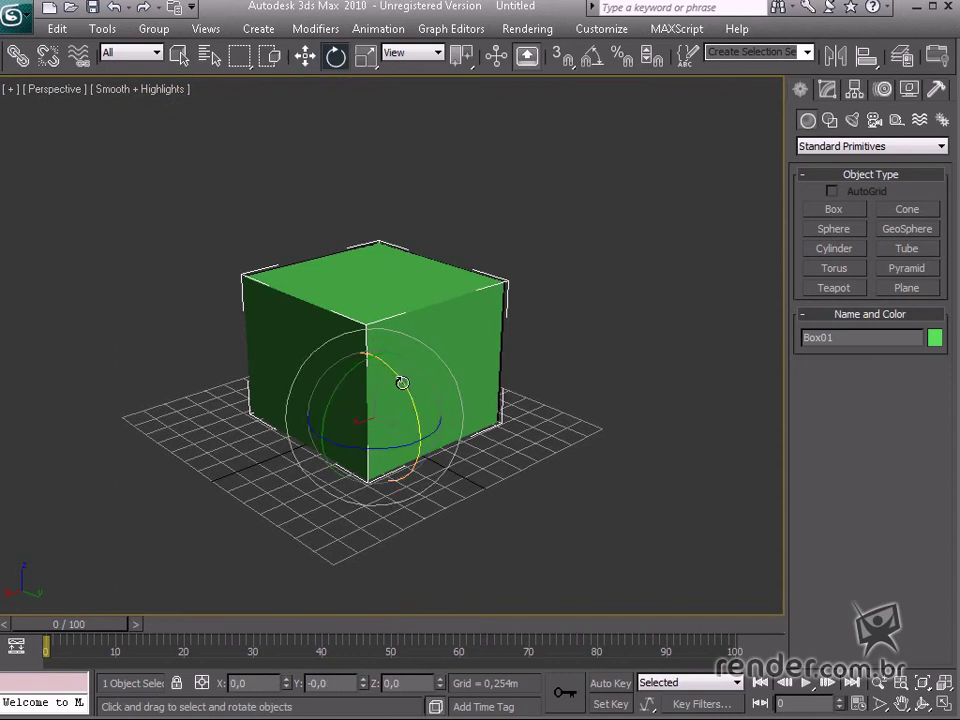
left_click_drag(386, 369, 420, 470)
left_click_drag(718, 78, 441, 116)
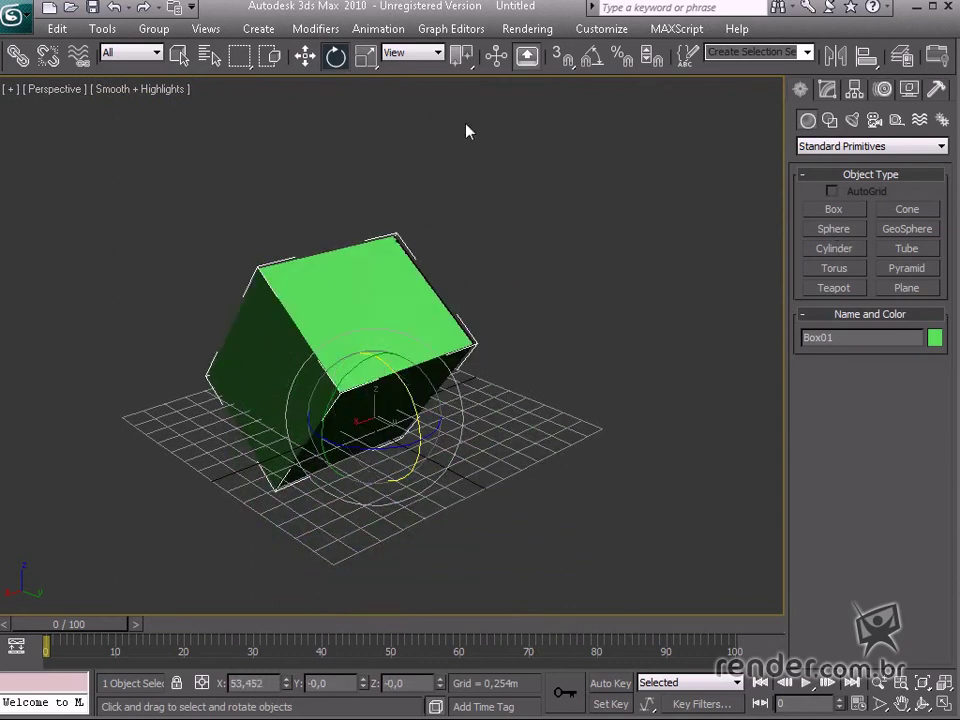
key("ctrl+z")
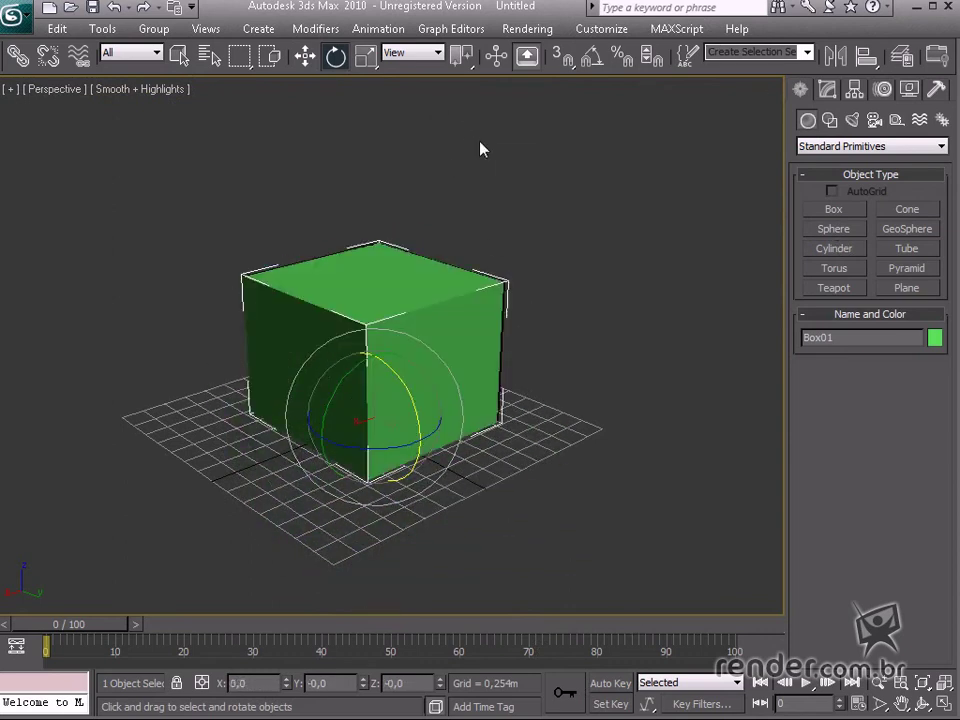
Scale Box01 with the Uniform Scale gizmo to X 126,313, Y 140,614 and Z 123,51 percent
left_click(366, 58)
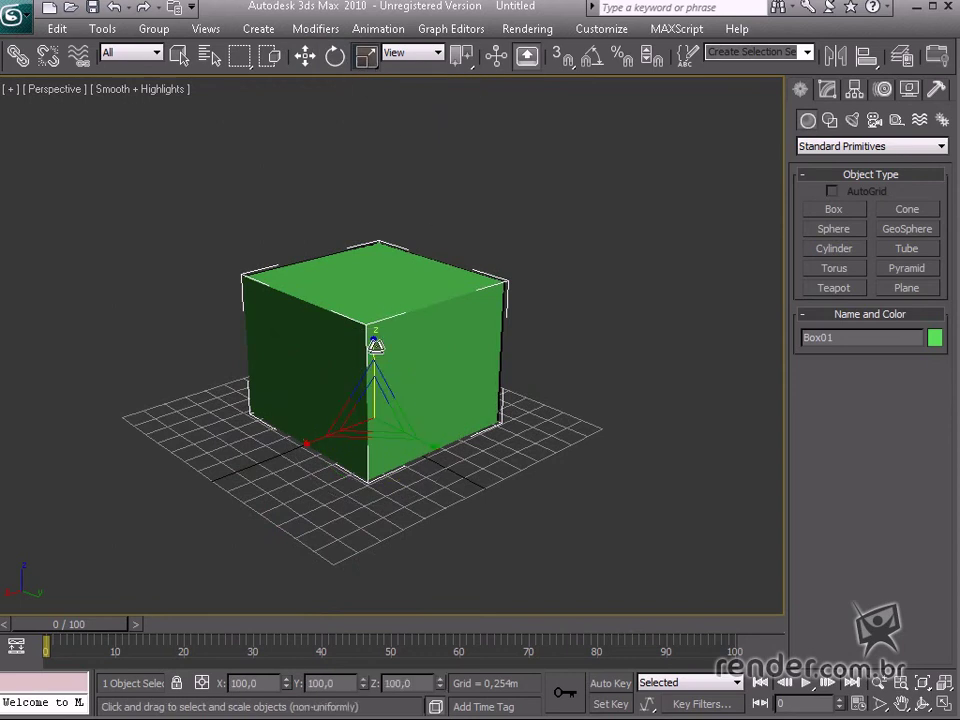
mouse_move(376, 344)
left_mouse_down()
mouse_move(375, 317)
mouse_move(376, 340)
left_mouse_up()
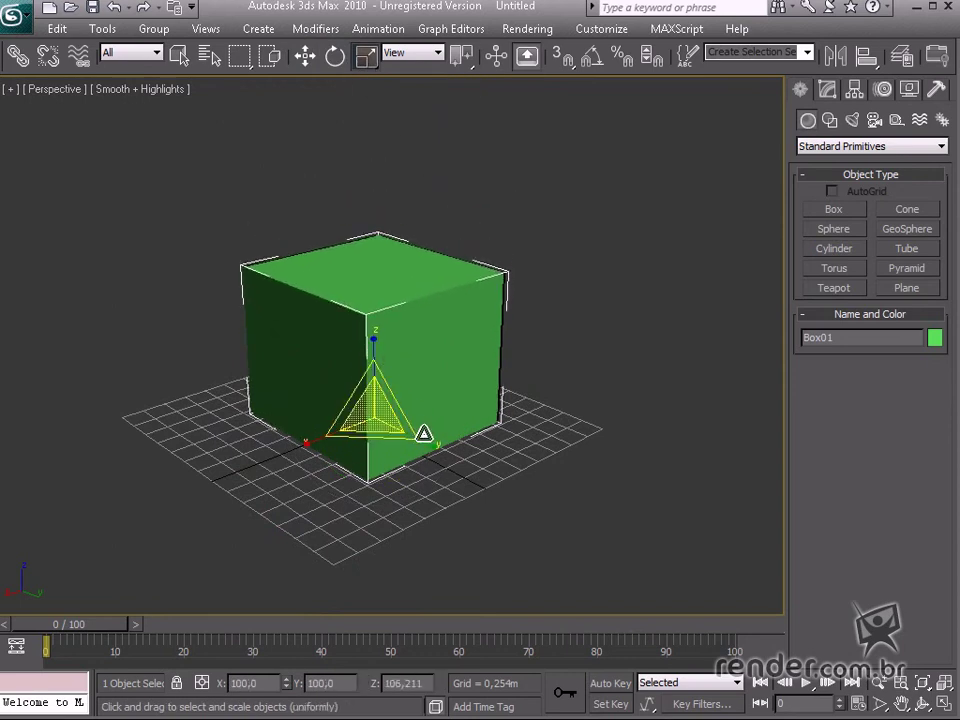
left_click_drag(424, 440, 429, 448)
left_click_drag(386, 405, 406, 387)
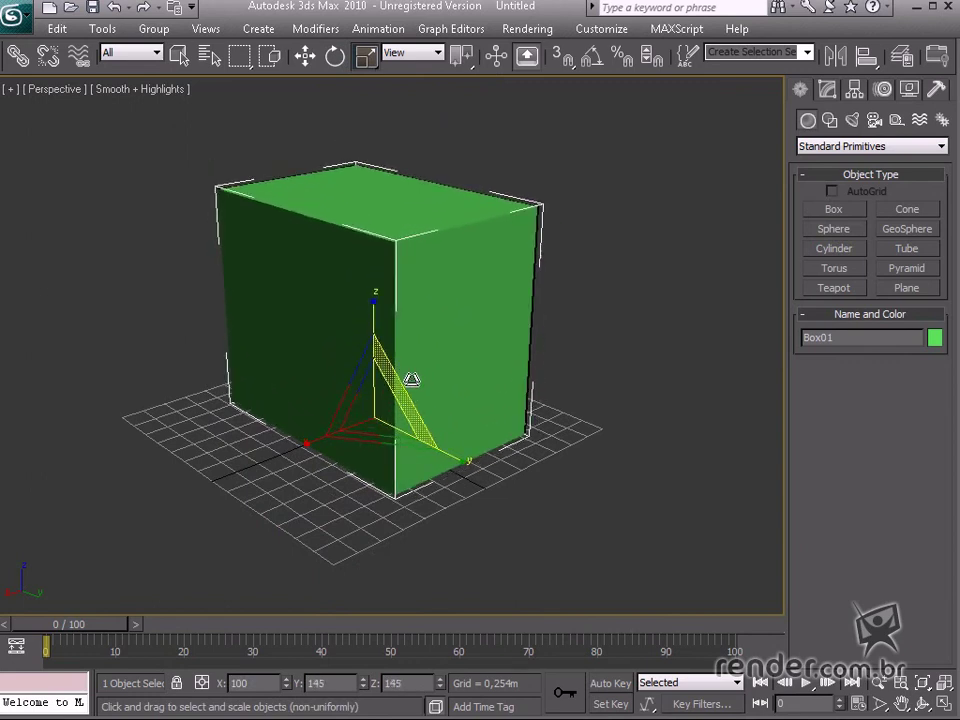
left_click_drag(411, 381, 357, 378)
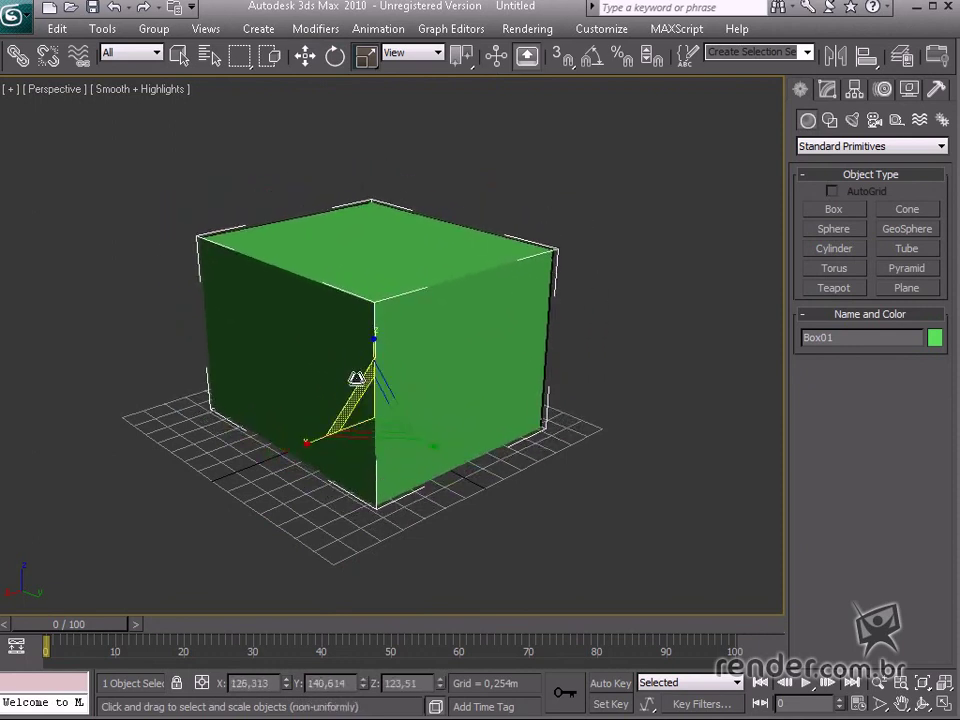
middle_click_drag(457, 410, 508, 401, "alt")
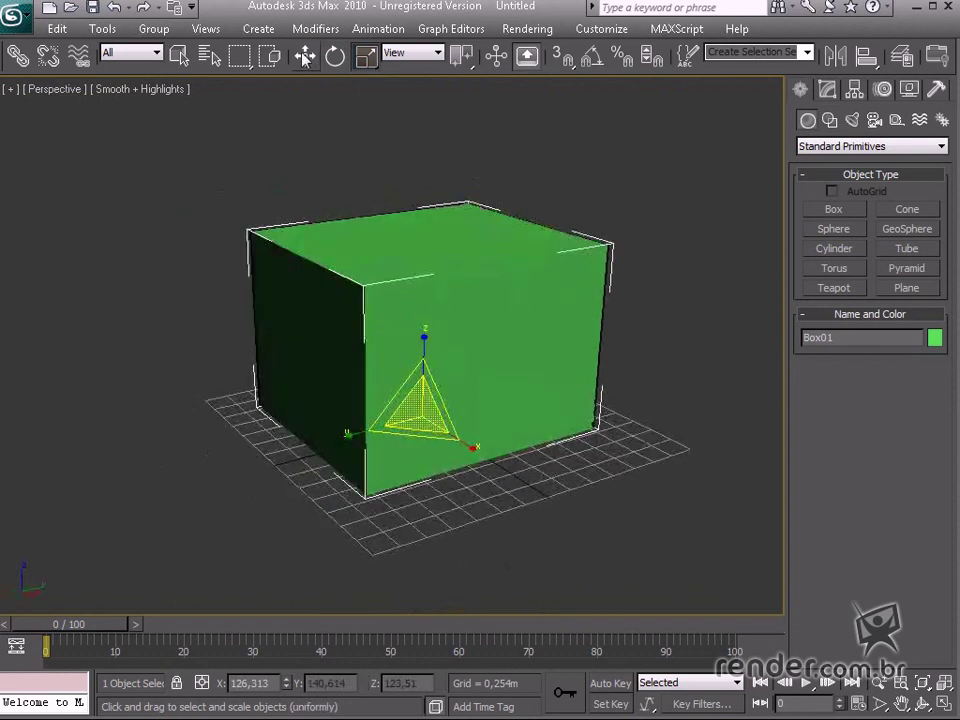
Try rotating the box with Select and Rotate, then cancel to keep its orientation
left_click(335, 56)
left_click_drag(390, 373, 436, 365)
right_click(436, 365)
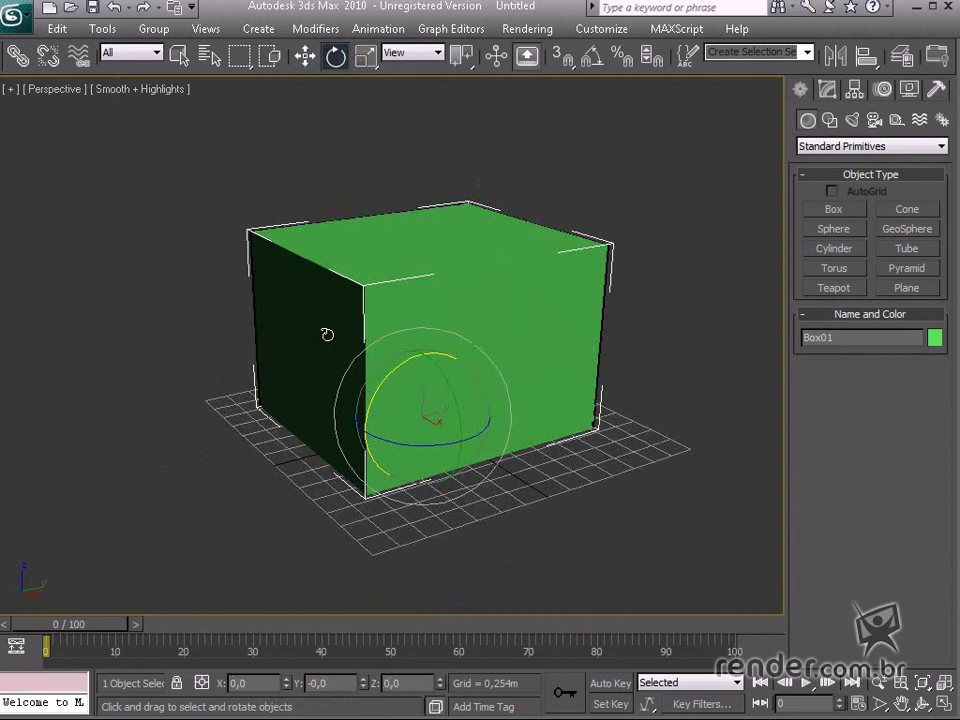
Centre the pivot via Hierarchy > Affect Pivot Only > Center to Object, then test-rotate and undo
left_click(855, 91)
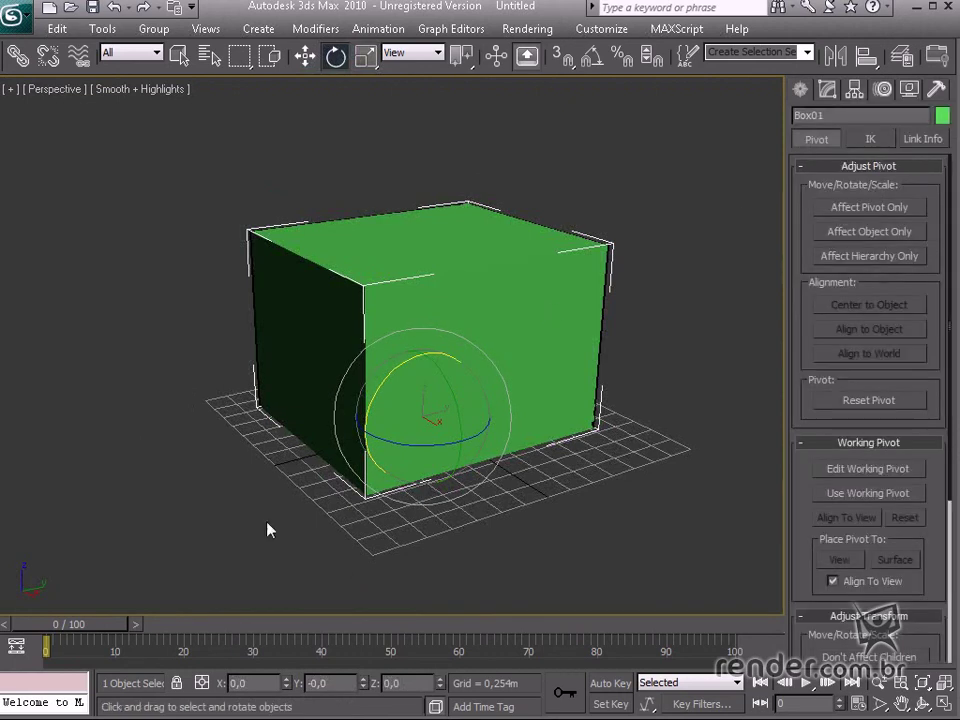
left_click(870, 208)
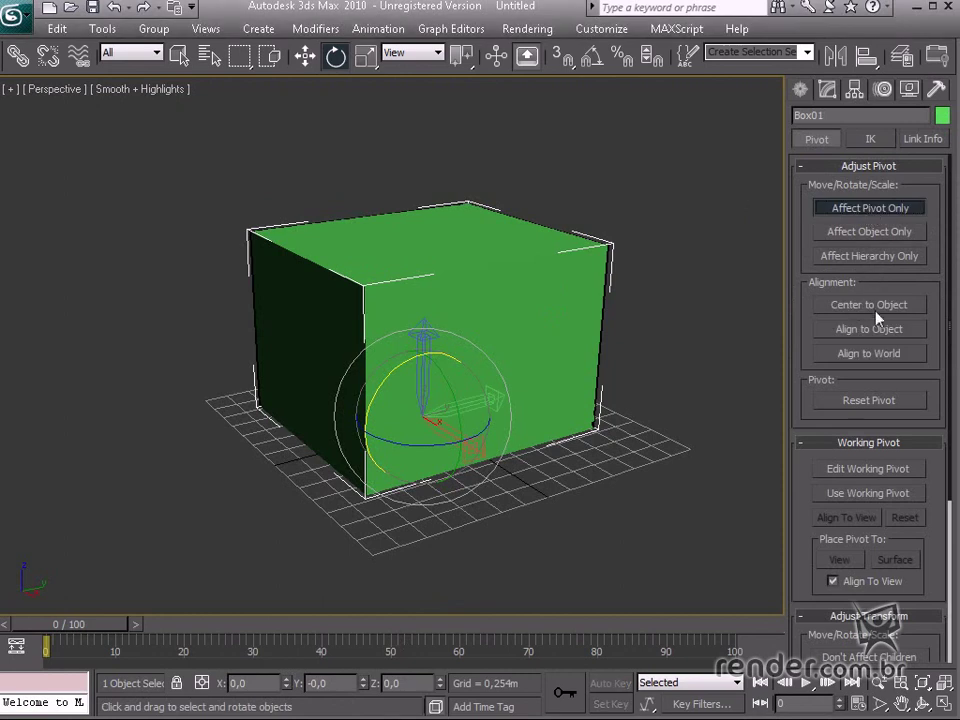
left_click(873, 307)
left_click(838, 212)
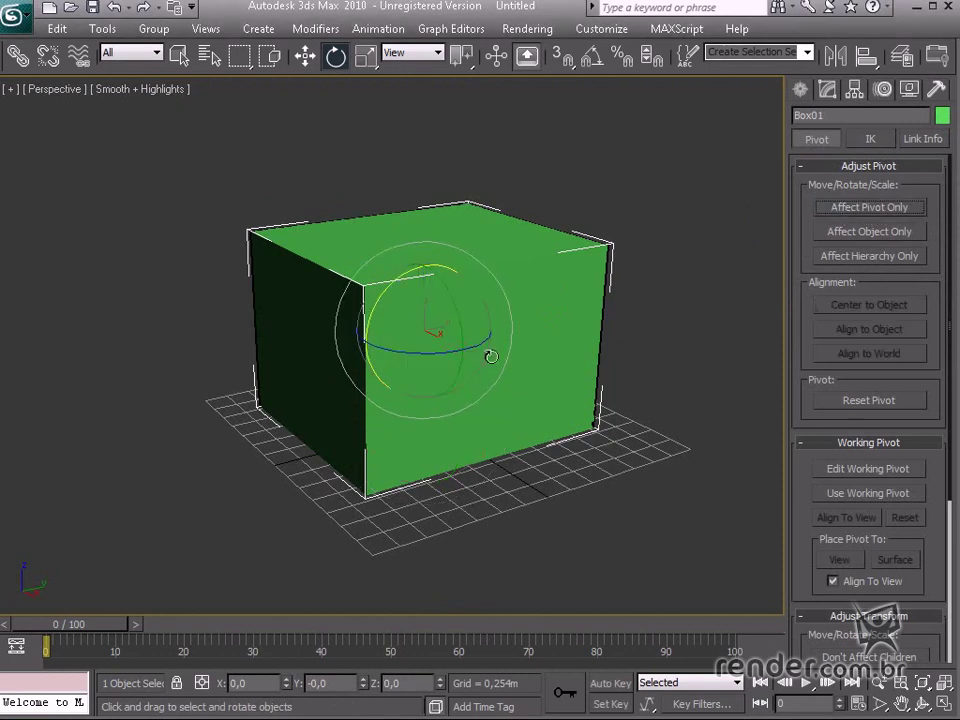
left_click_drag(455, 310, 478, 342)
key("ctrl+z")
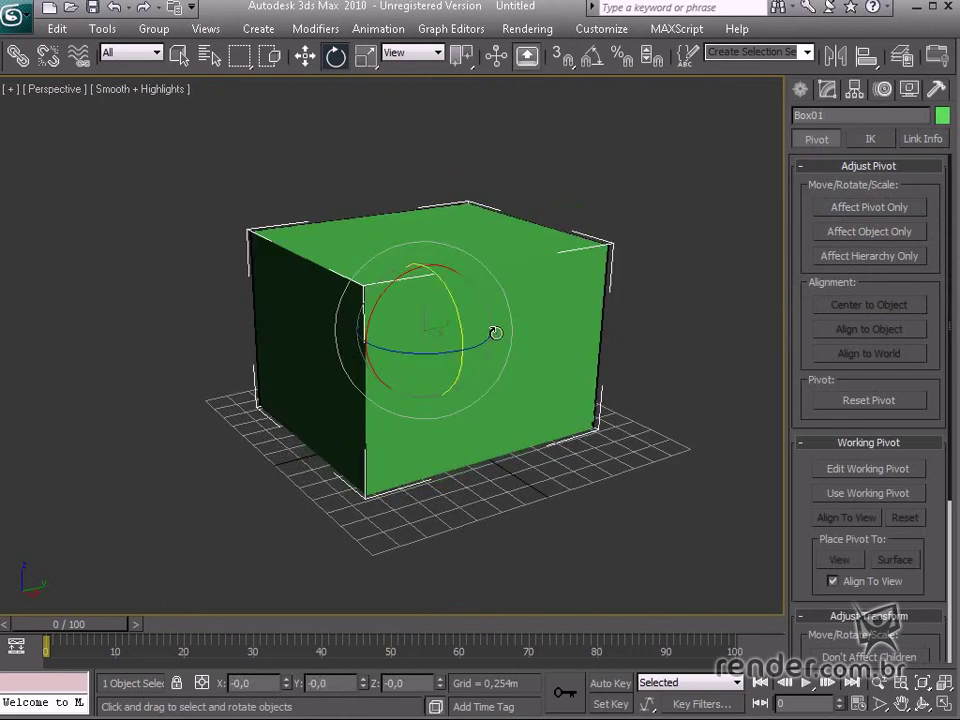
With Affect Pivot Only on, move the pivot outside the box's left side to Y -2,861m
left_click(307, 57)
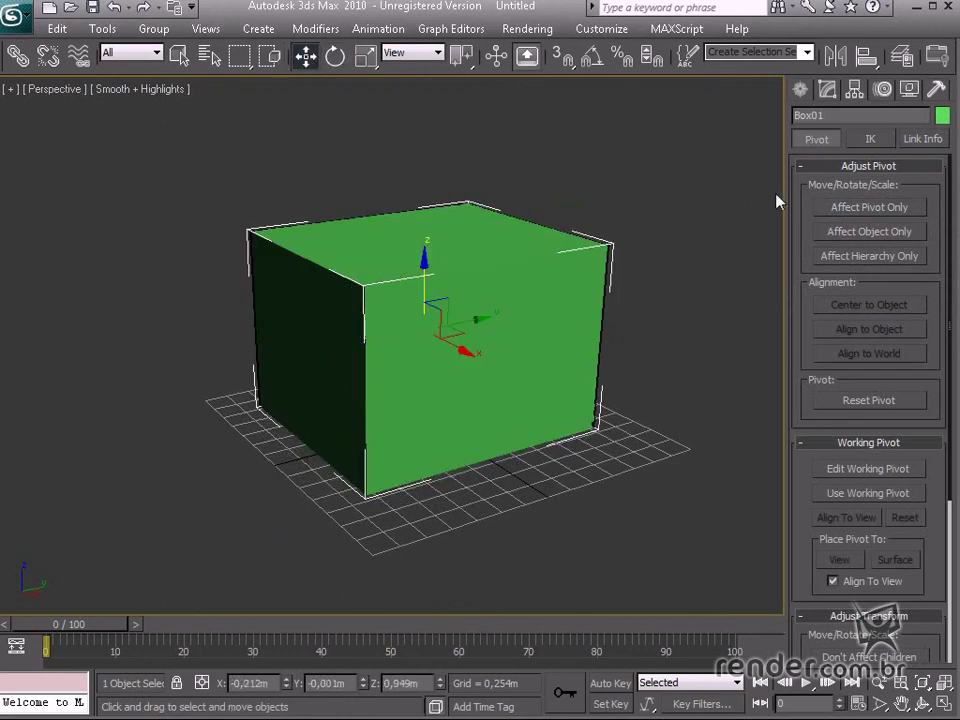
left_click(852, 208)
left_click_drag(471, 325, 214, 368)
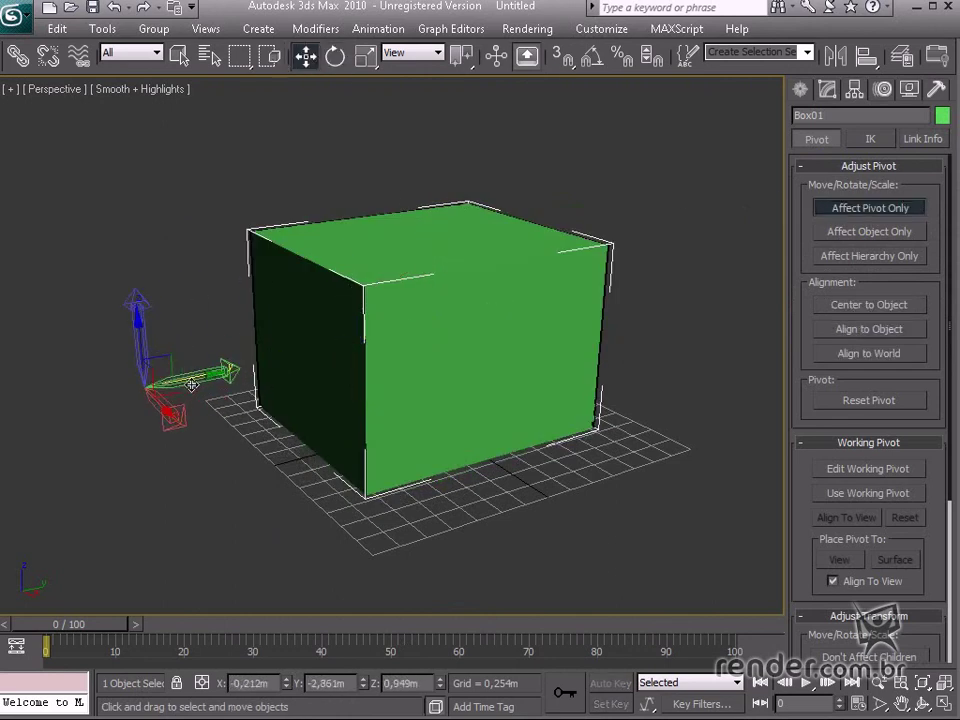
scroll(403, 368, "down", 3)
middle_click_drag(442, 367, 408, 393, "alt")
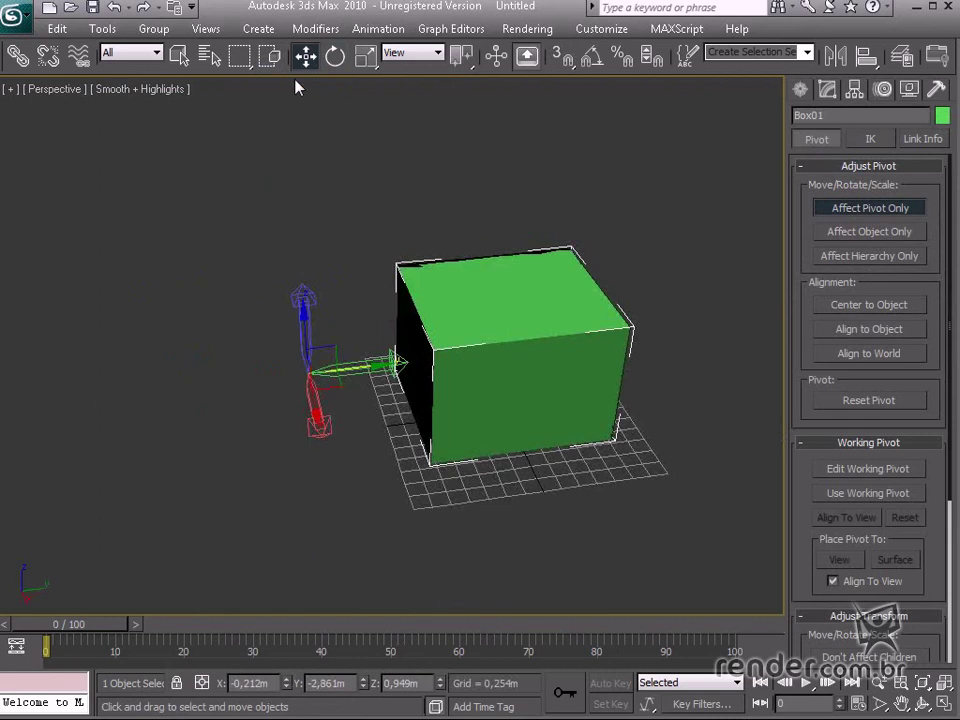
Turn Affect Pivot Only off and rotate the box around the outside pivot
left_click(336, 57)
left_click(860, 214)
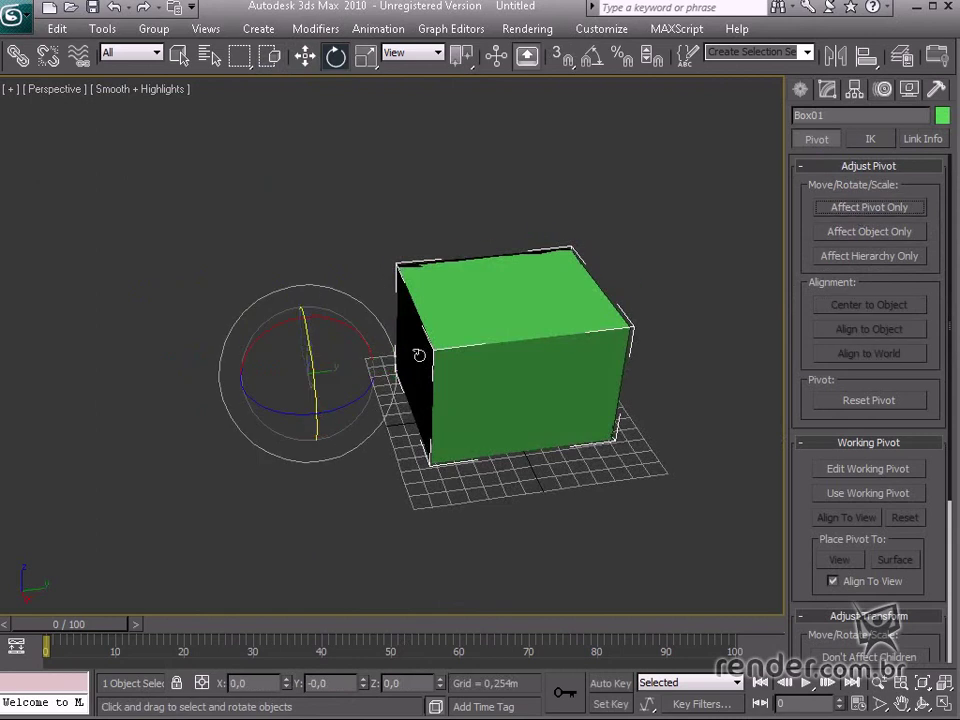
mouse_move(360, 336)
left_mouse_down()
mouse_move(279, 303)
mouse_move(199, 302)
mouse_move(358, 347)
mouse_move(186, 332)
mouse_move(315, 332)
mouse_move(373, 346)
left_mouse_up()
left_click_drag(354, 399, 343, 369)
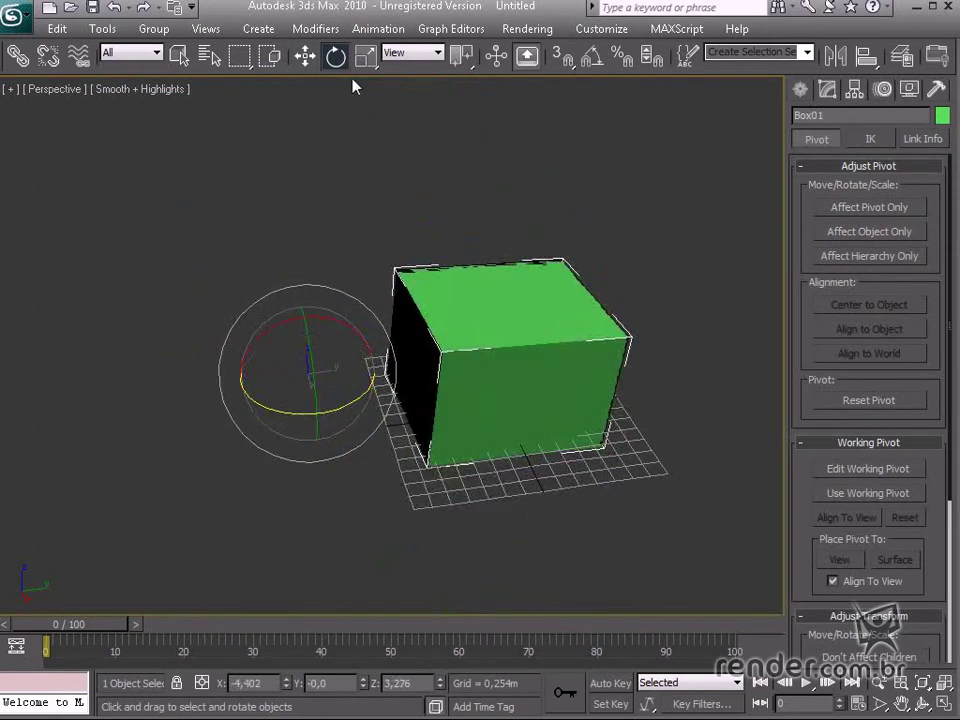
Re-centre the pivot with Center to Object, then stretch the box to 136% along Y
key("r")
mouse_move(223, 381)
left_mouse_down()
mouse_move(154, 381)
mouse_move(215, 379)
left_mouse_up()
left_click(868, 210)
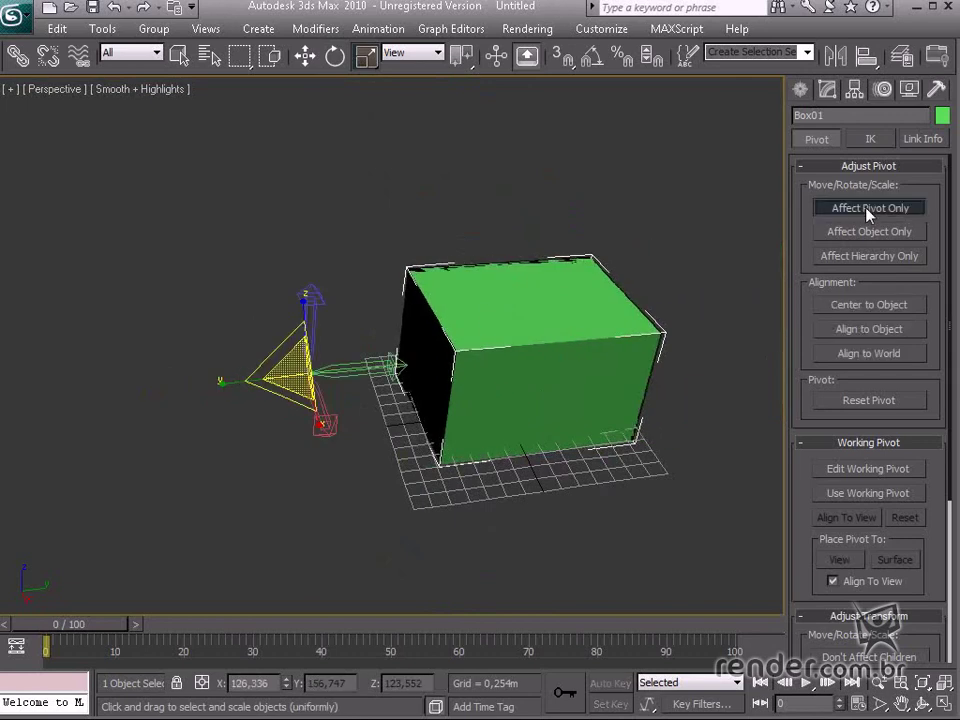
left_click(815, 304)
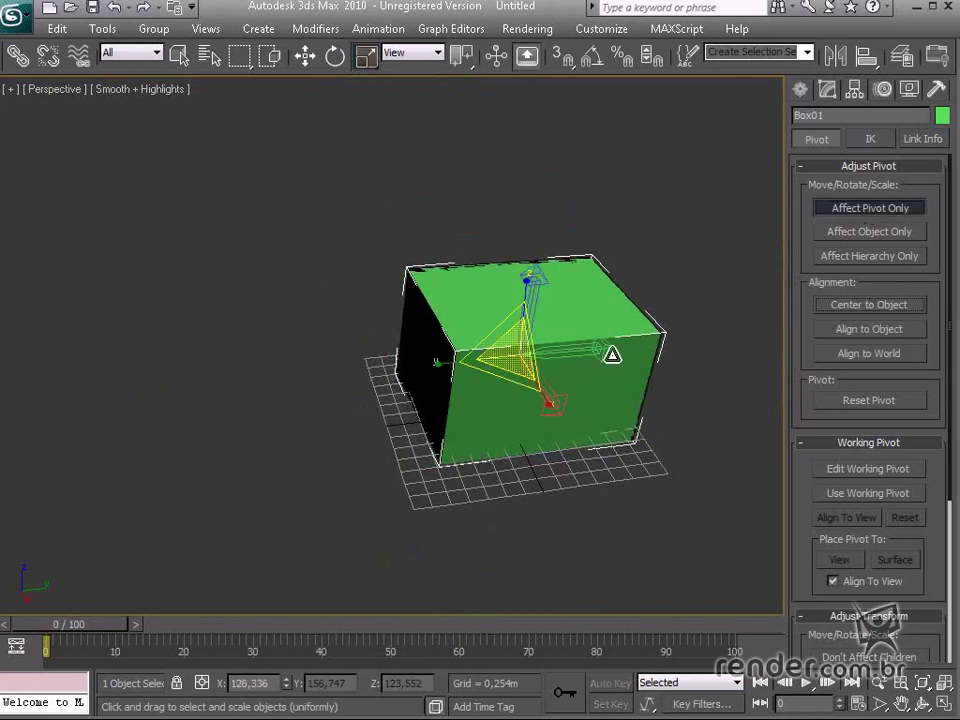
left_click(851, 212)
left_click_drag(439, 369, 420, 360)
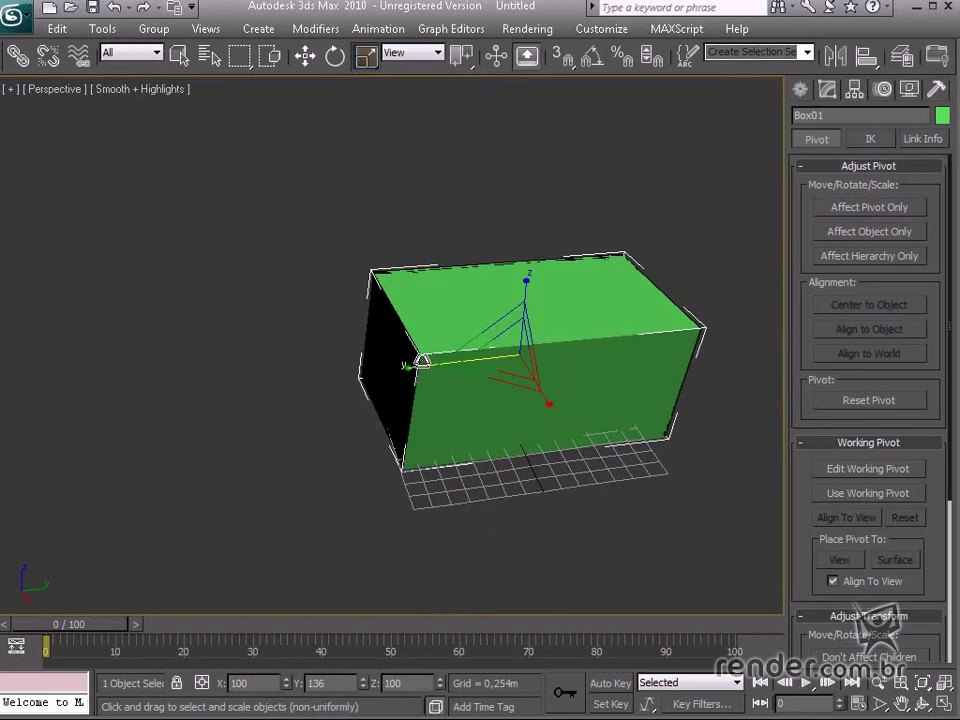